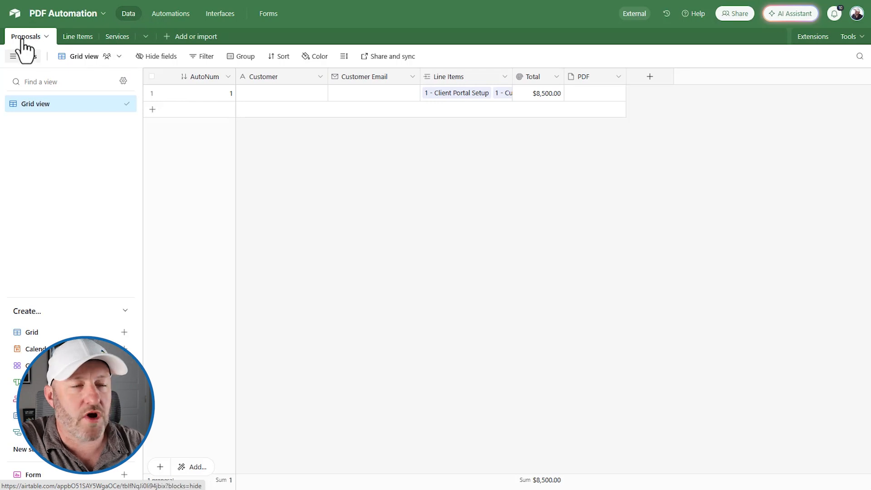
# - Examine the Line Items table briefly, and review the service names and prices in the Services table
pyautogui.click(78, 38)
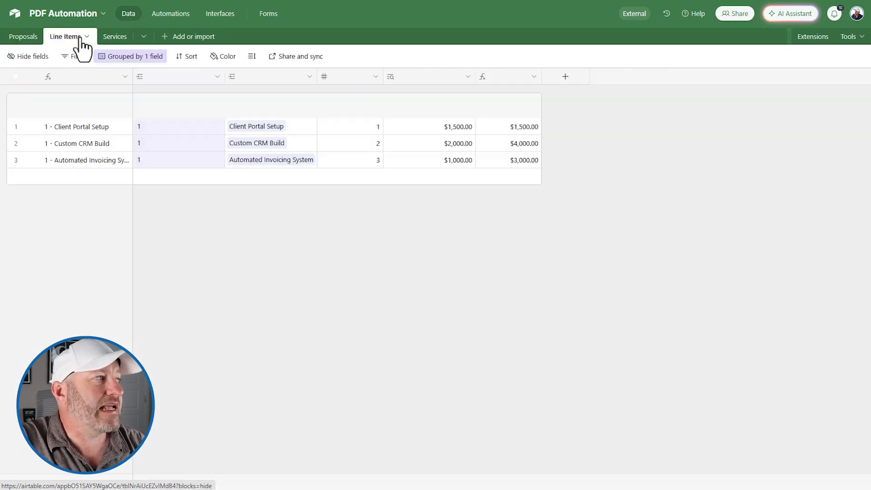
pyautogui.click(107, 39)
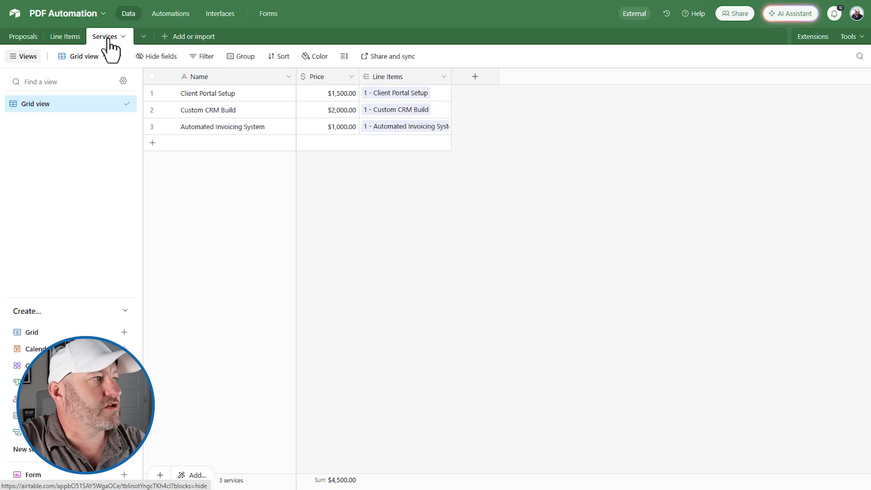
pyautogui.moveTo(227, 93); pyautogui.dragTo(230, 132)
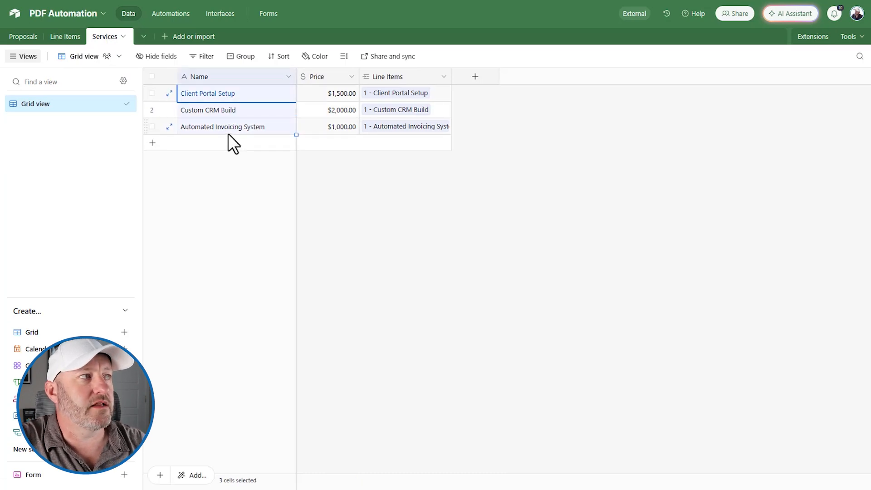
pyautogui.moveTo(323, 94); pyautogui.dragTo(324, 130)
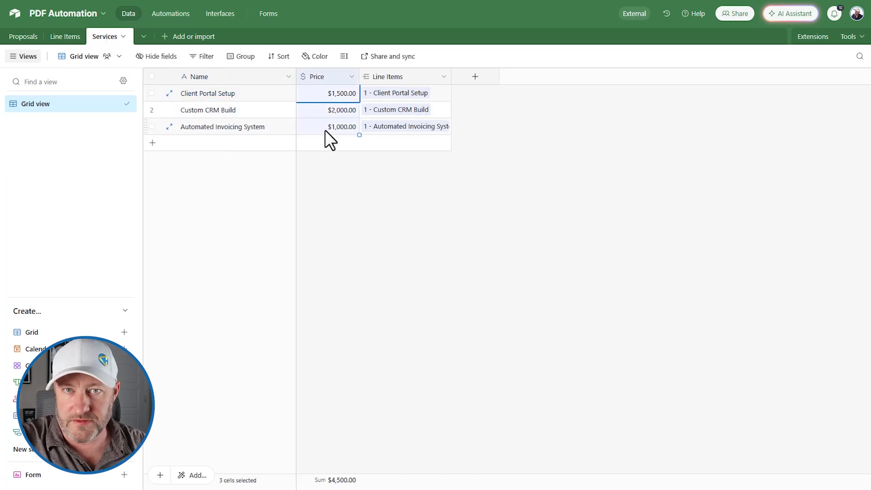
# - Review the Proposals table's AutoNum, Customer, Customer Email, Total and PDF fields for the existing proposal
pyautogui.click(23, 36)
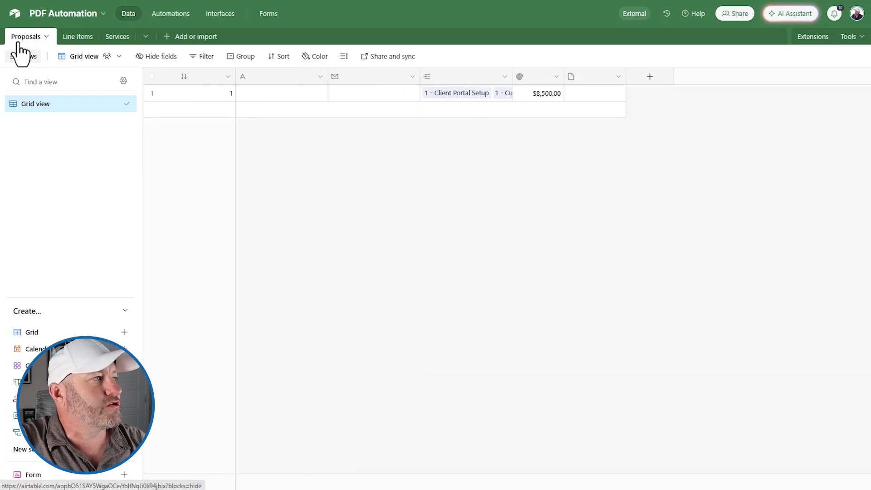
pyautogui.click(212, 93)
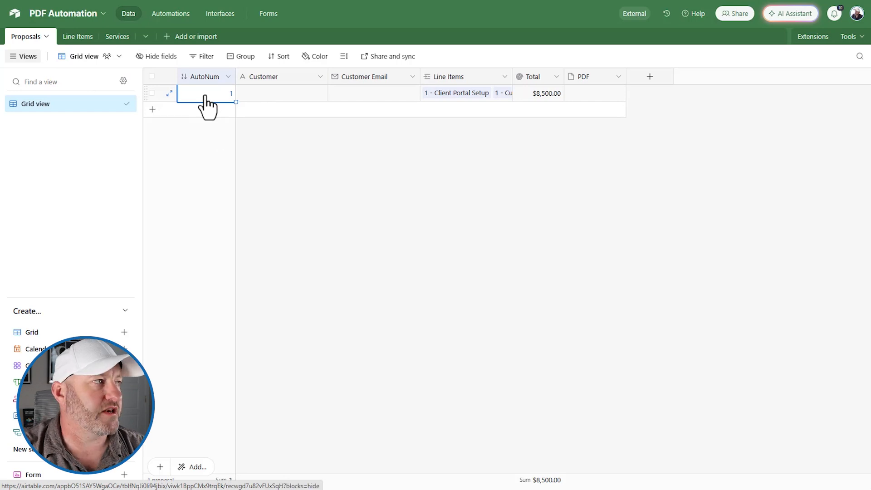
pyautogui.click(254, 95)
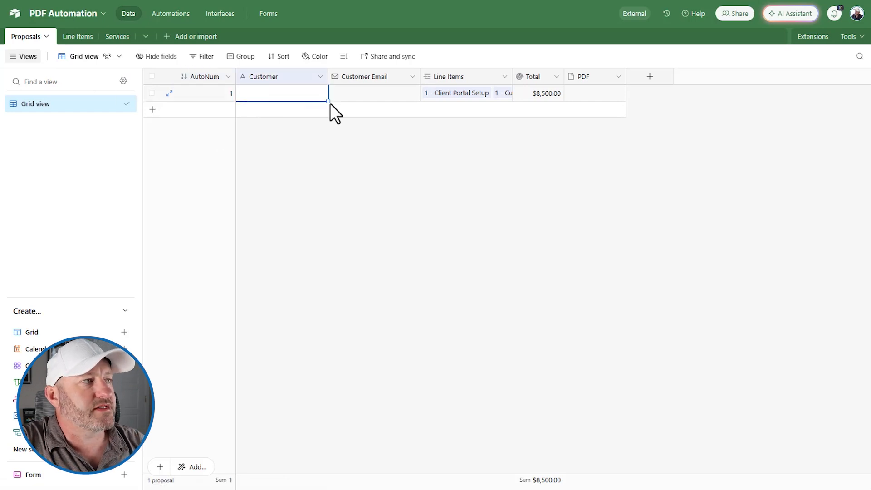
pyautogui.click(340, 96)
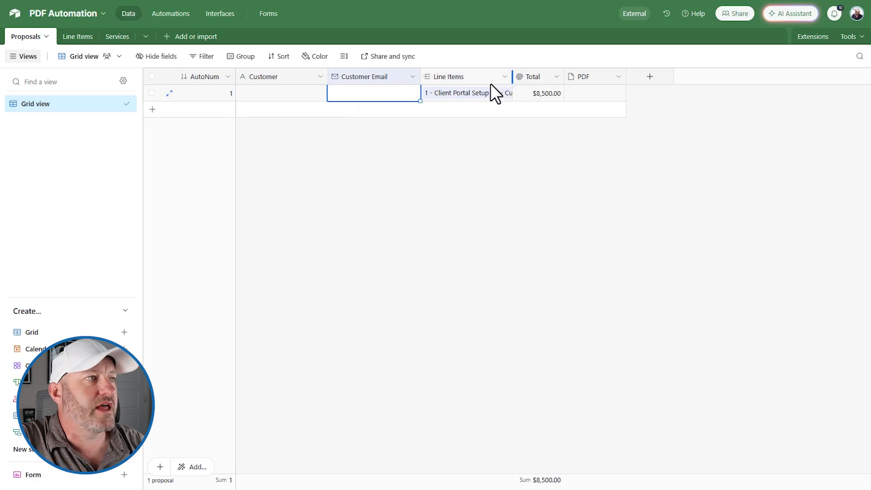
pyautogui.click(534, 96)
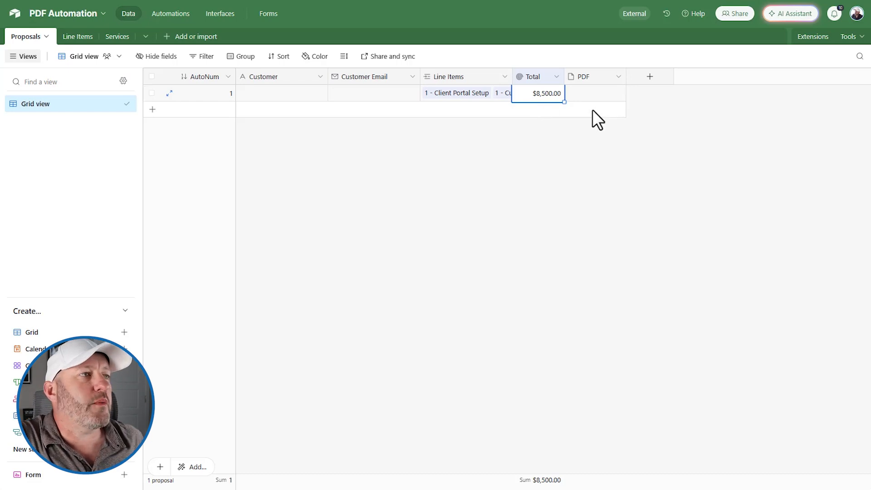
pyautogui.click(582, 97)
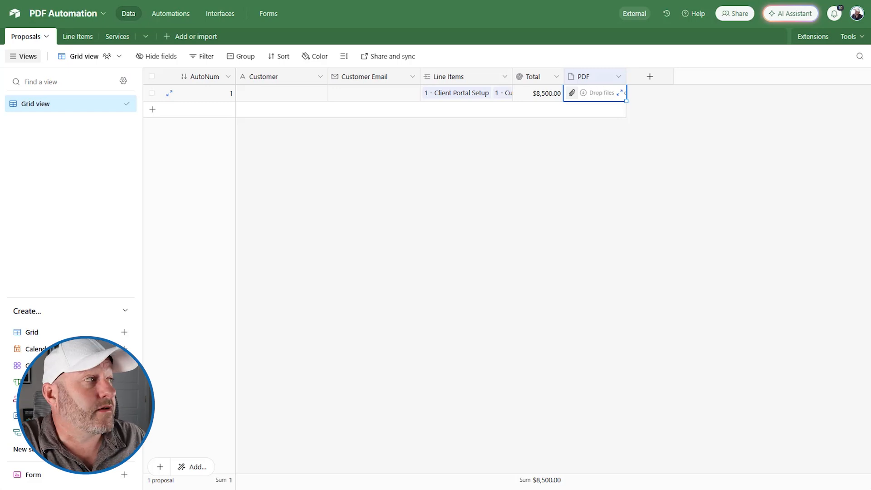
# - Examine how each record in the Line Items table links to a proposal and a service and holds a quantity
pyautogui.click(78, 37)
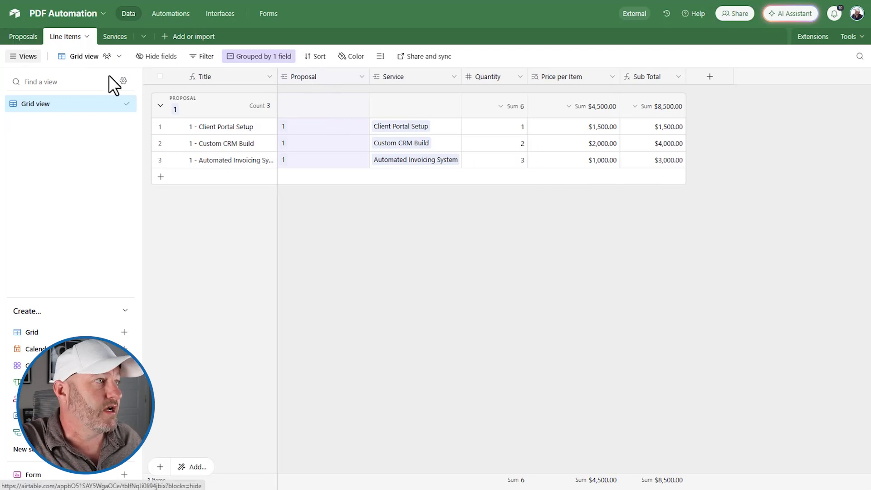
pyautogui.click(314, 77)
pyautogui.click(399, 77)
pyautogui.click(338, 127)
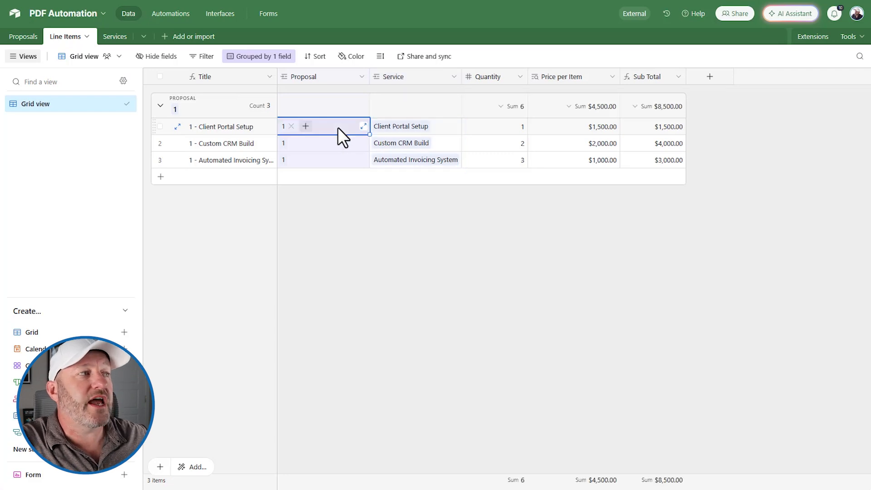
pyautogui.click(336, 148)
pyautogui.click(334, 158)
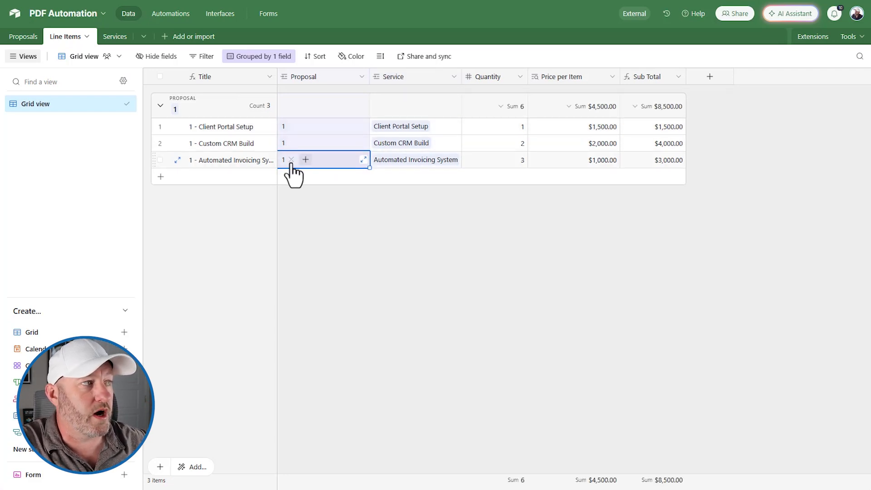
pyautogui.click(419, 126)
pyautogui.click(420, 143)
pyautogui.click(418, 161)
pyautogui.click(480, 123)
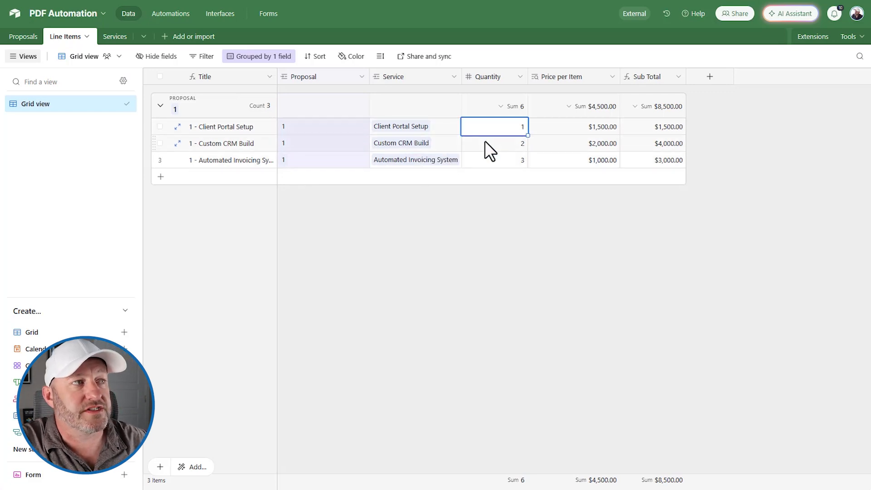
pyautogui.click(482, 144)
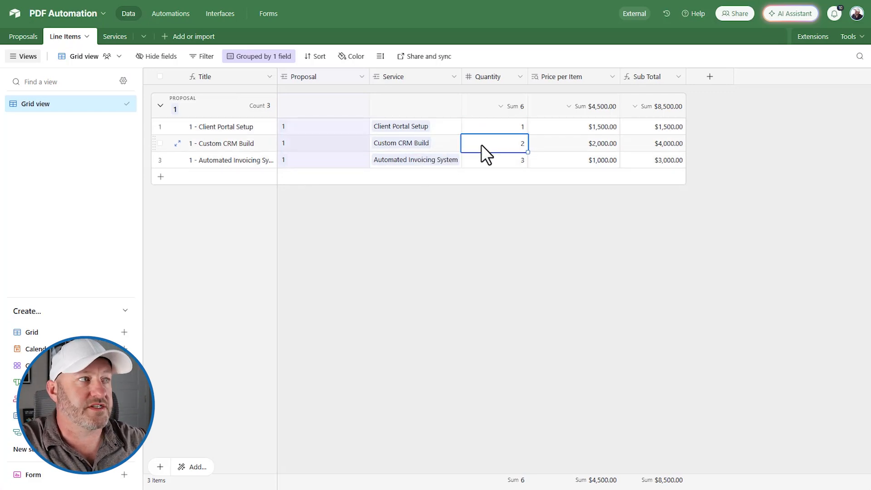
pyautogui.click(398, 131)
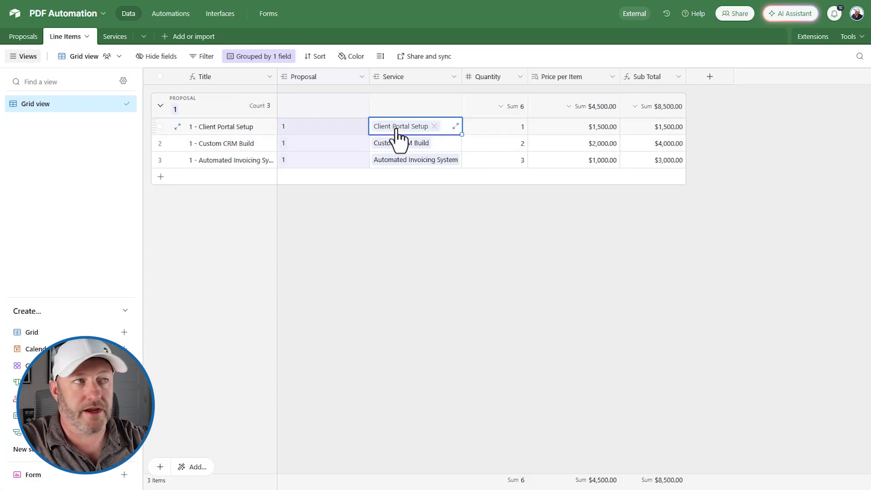
pyautogui.click(470, 145)
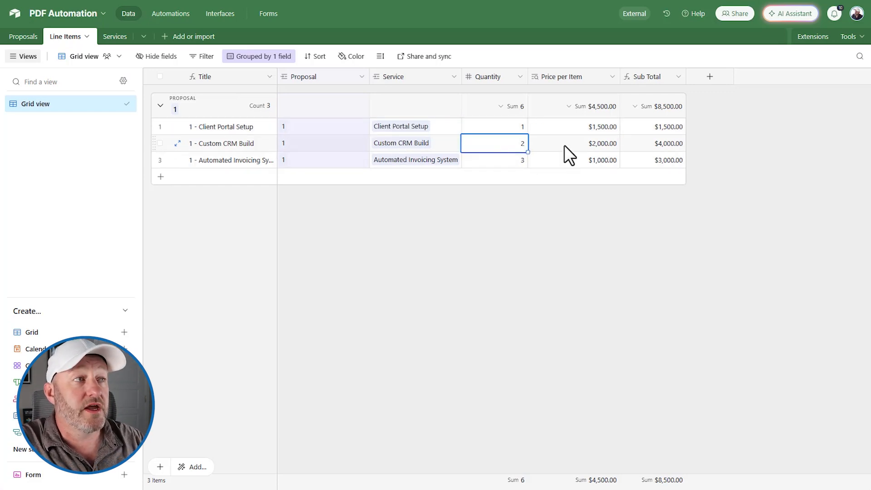
# - Compare the Quantity, Price per Item and Sub Total values of the line items
pyautogui.click(568, 77)
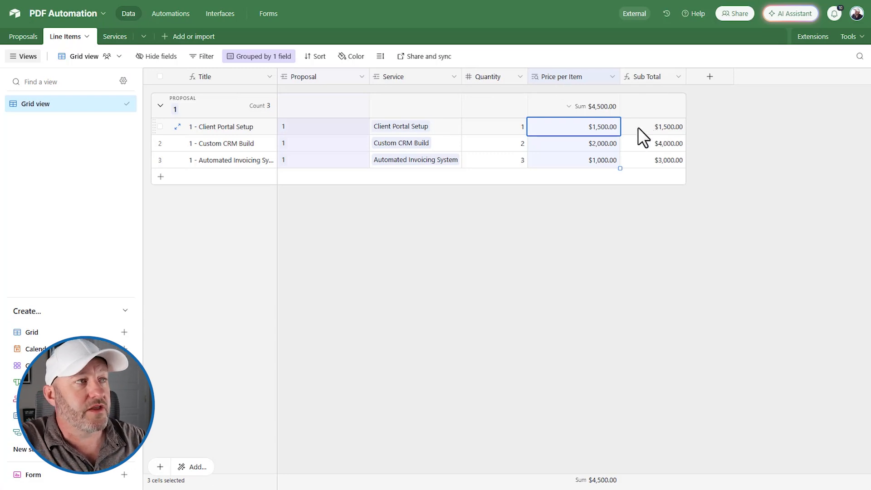
pyautogui.click(495, 128)
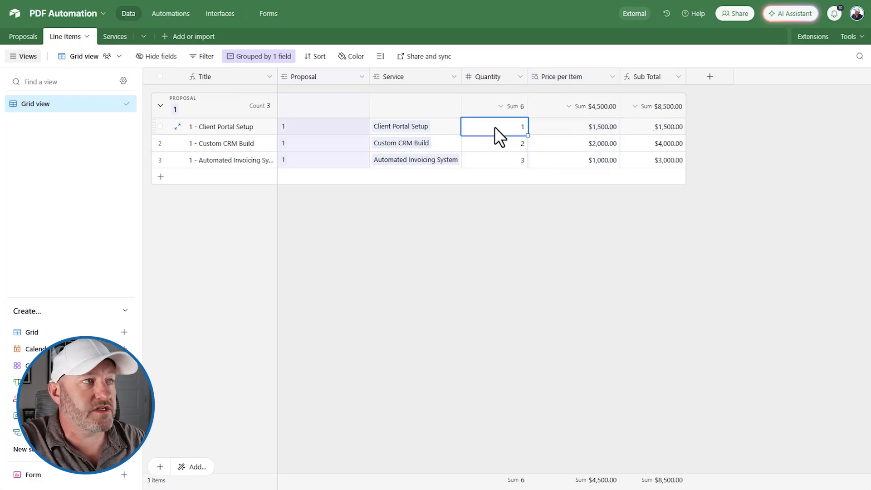
pyautogui.click(554, 126)
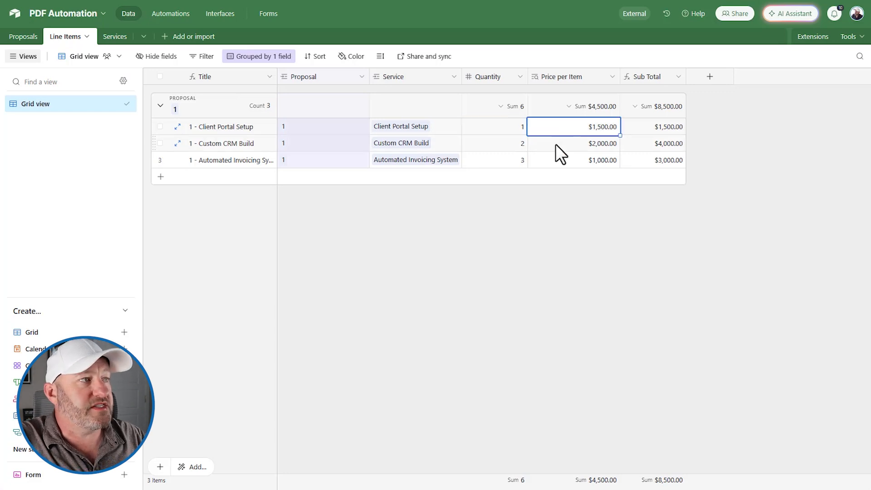
pyautogui.click(558, 150)
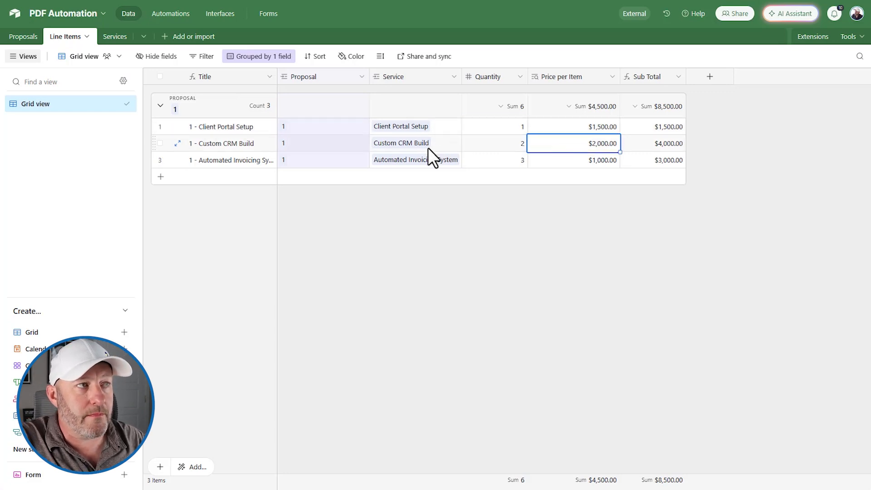
pyautogui.click(673, 143)
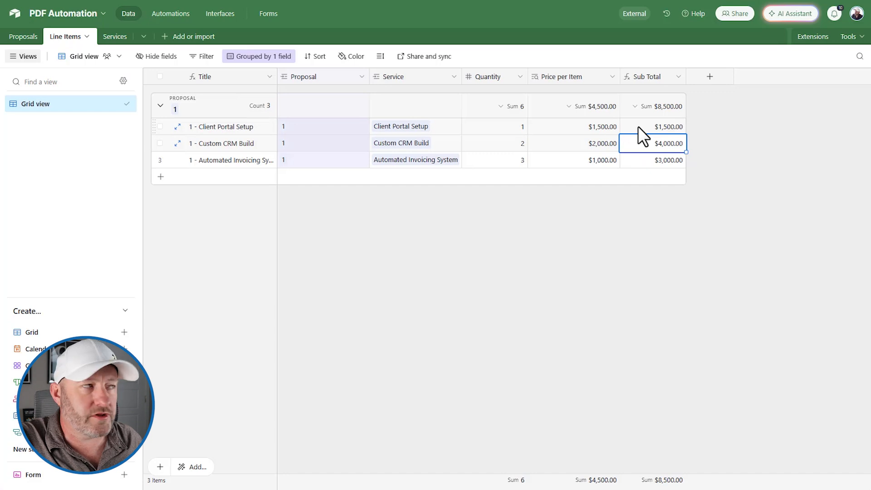
pyautogui.moveTo(631, 129); pyautogui.dragTo(660, 169)
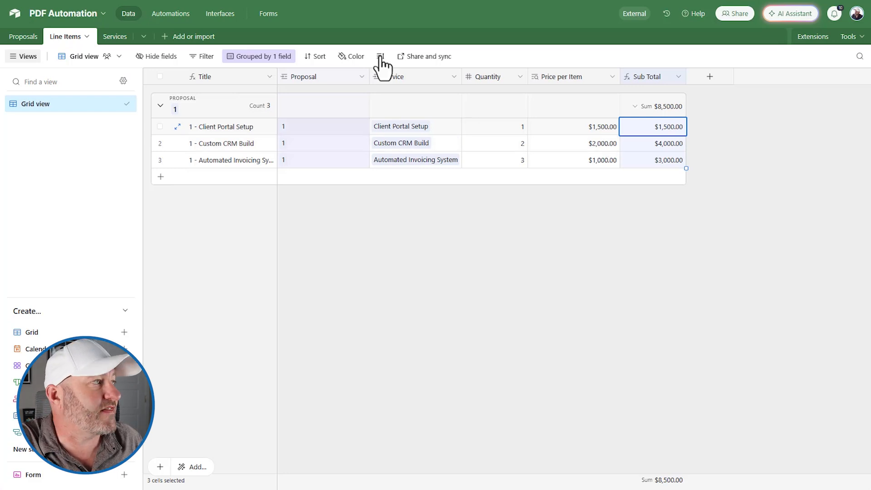
# - In the Proposals interface, set proposal 1's Customer to Acme Co and fill in the customer's email
pyautogui.click(220, 13)
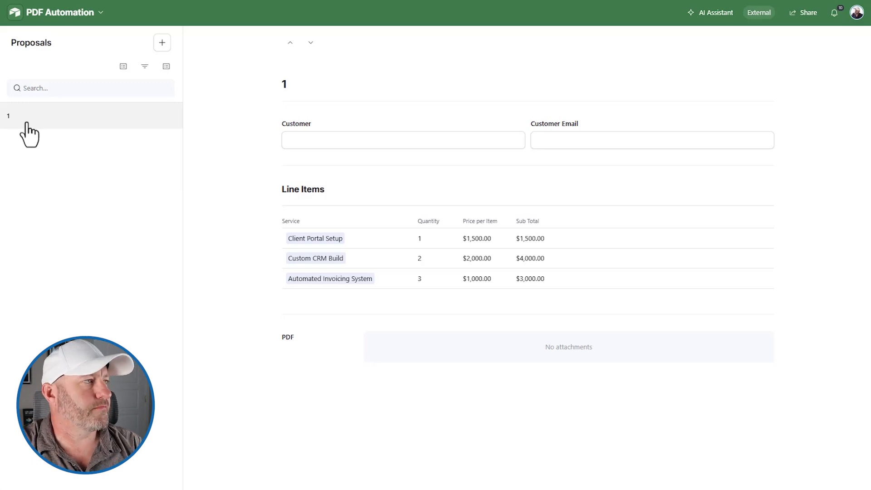
pyautogui.click(297, 141)
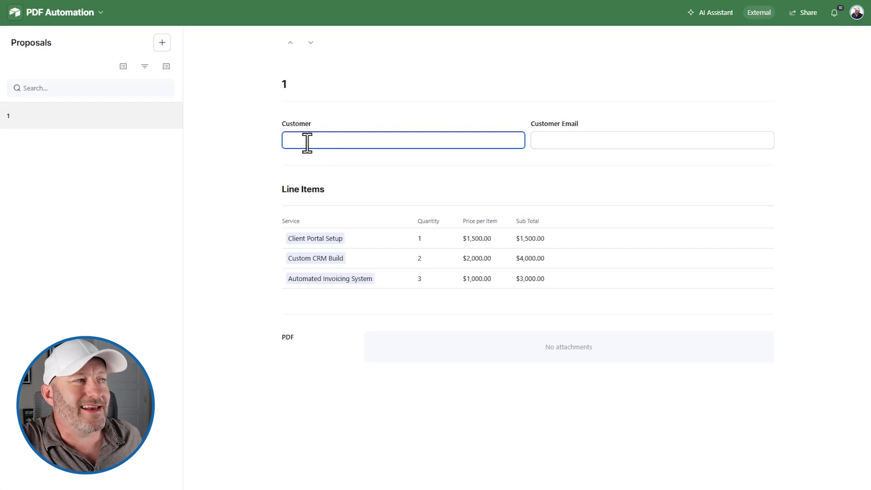
pyautogui.click(569, 141)
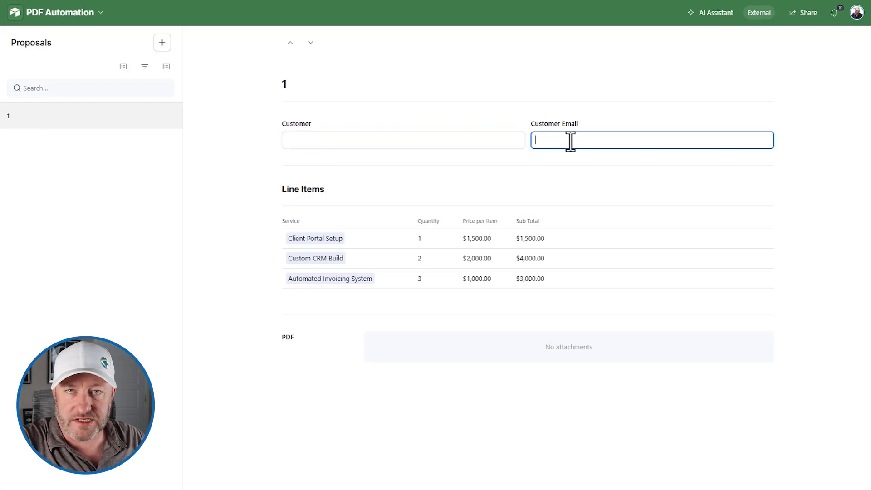
pyautogui.click(456, 131)
pyautogui.click(450, 137)
pyautogui.write('Acme Co')
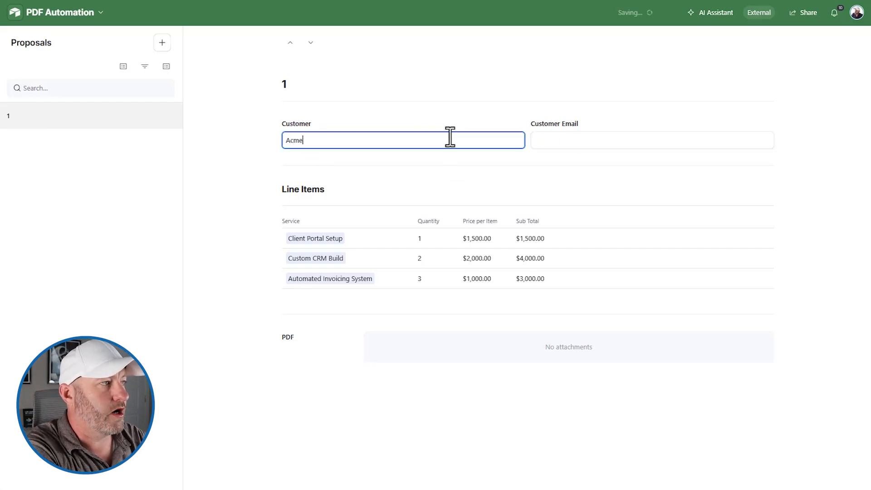
pyautogui.press('Tab')
pyautogui.write('test@test.com')
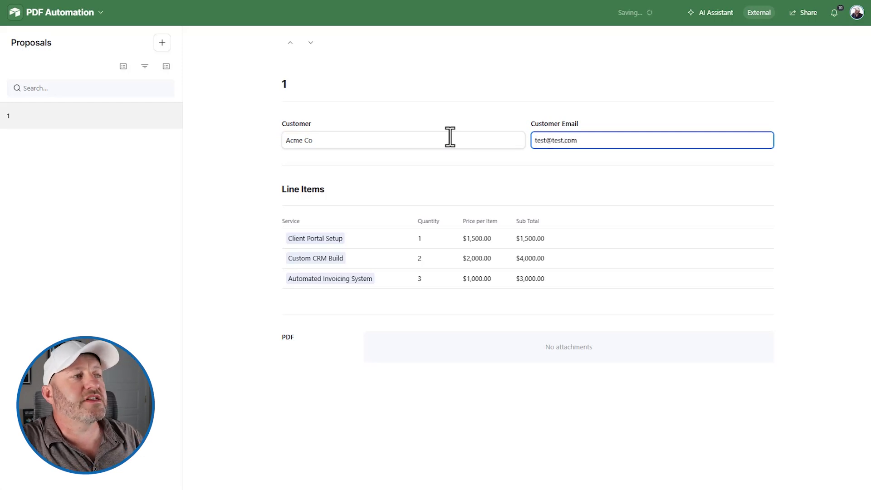
pyautogui.click(419, 242)
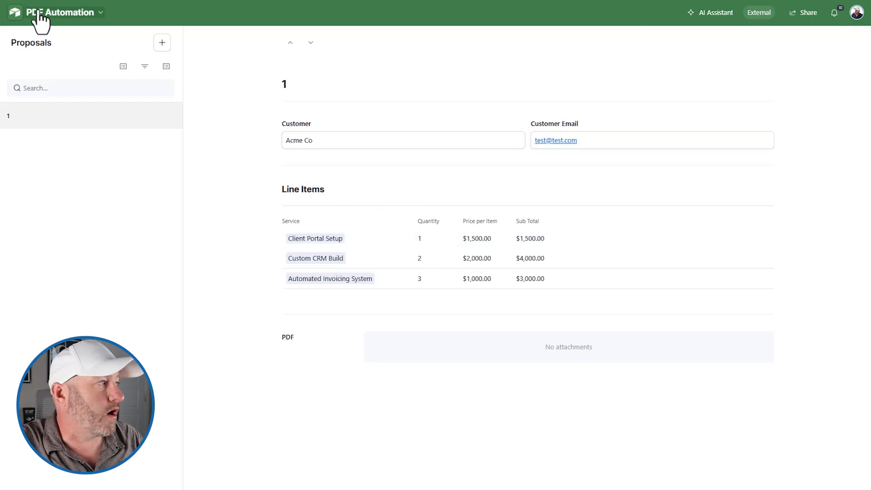
# - Edit the Proposals interface page to allow inline record editing in the Line Items list, and open the Client Portal Setup row's service choices
pyautogui.click(71, 17)
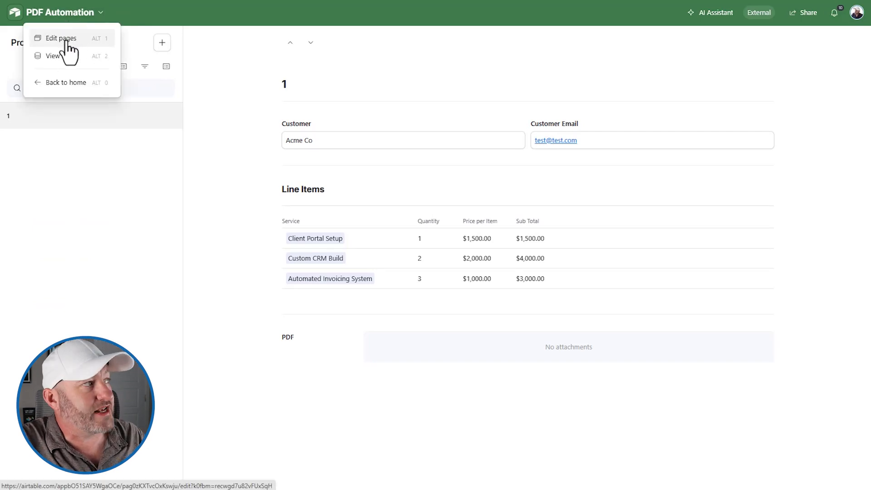
pyautogui.click(67, 43)
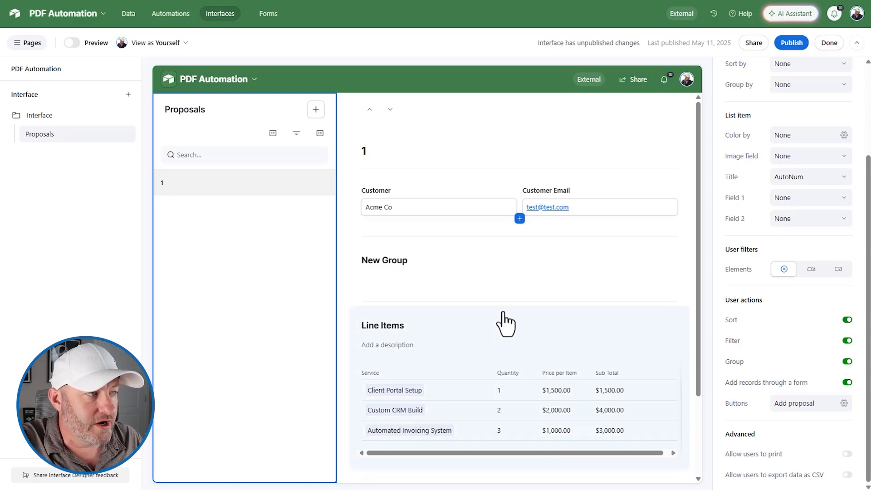
pyautogui.click(498, 338)
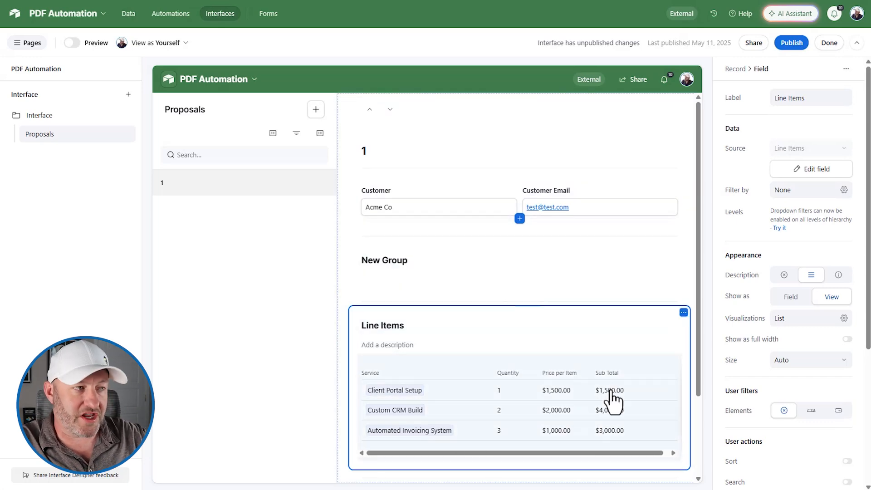
pyautogui.click(482, 386)
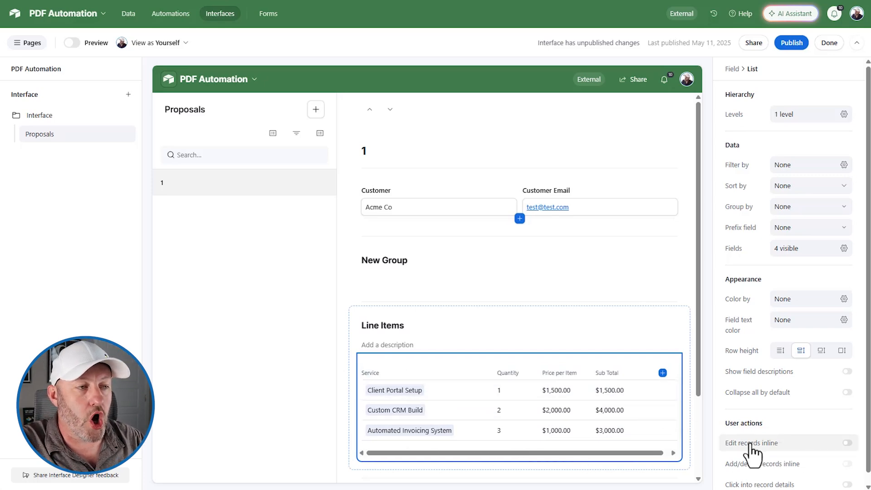
pyautogui.click(847, 443)
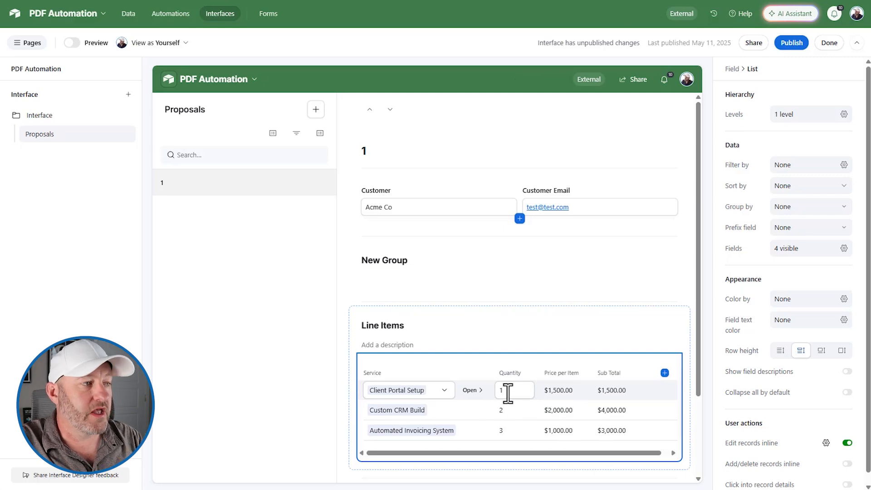
pyautogui.click(434, 391)
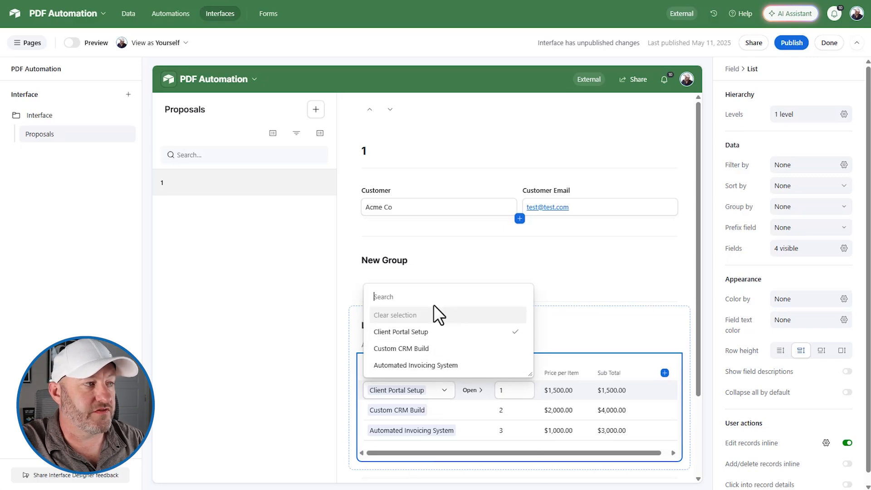
# - Allow records to be added and deleted inline in the Line Items list, and open the Automated Invoicing System row's item options
pyautogui.click(552, 291)
pyautogui.scroll(-1, 735, 356)
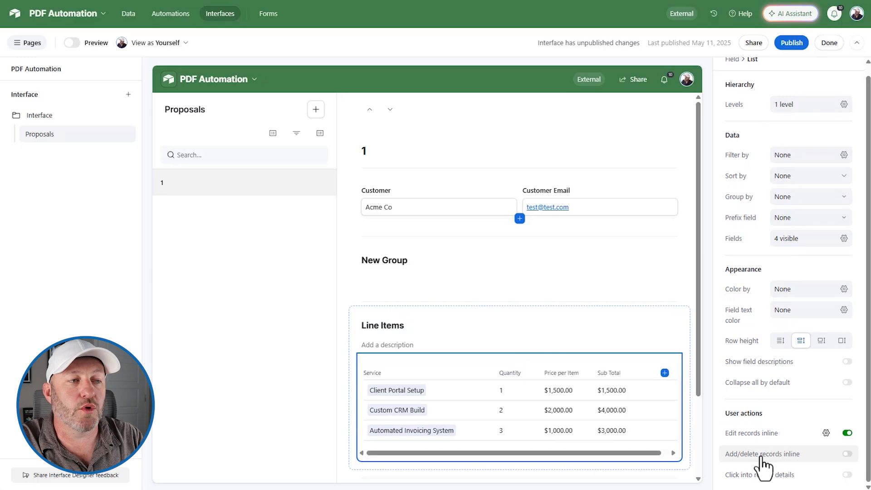
pyautogui.click(846, 454)
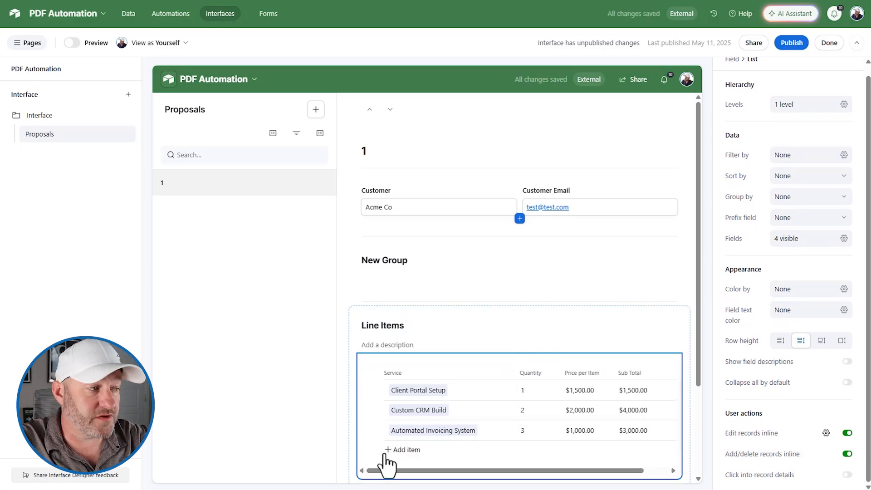
pyautogui.rightClick(410, 432)
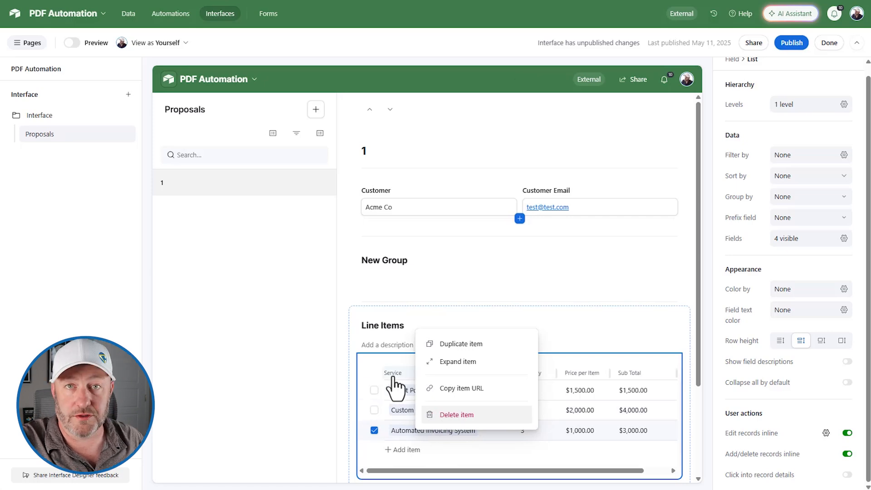
# - Publish the interface and check the Client Portal Setup row's service choices on the published page
pyautogui.click(792, 44)
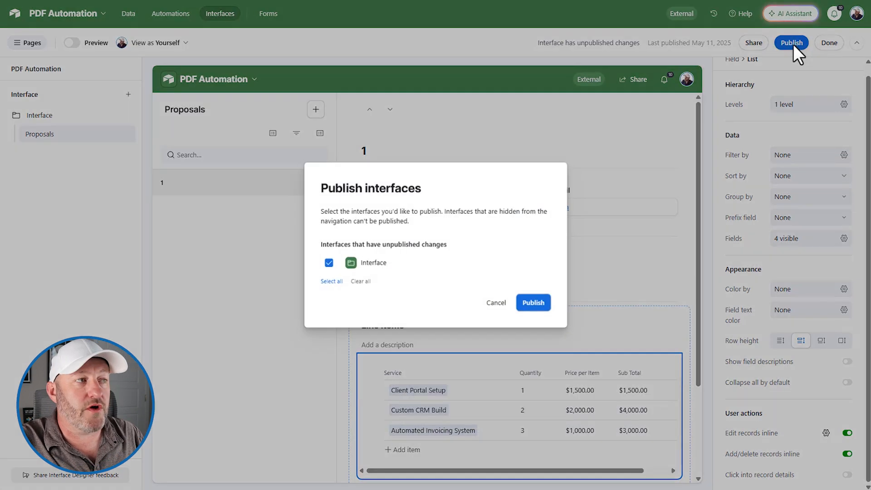
pyautogui.click(541, 304)
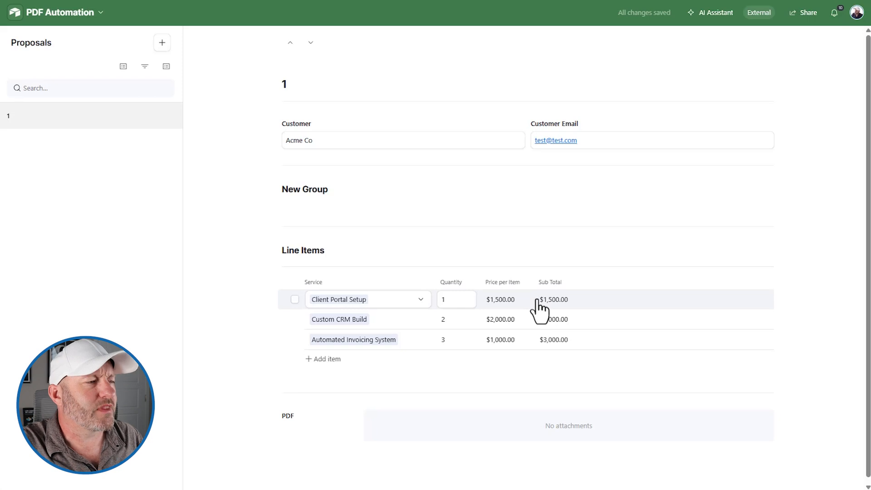
pyautogui.click(391, 295)
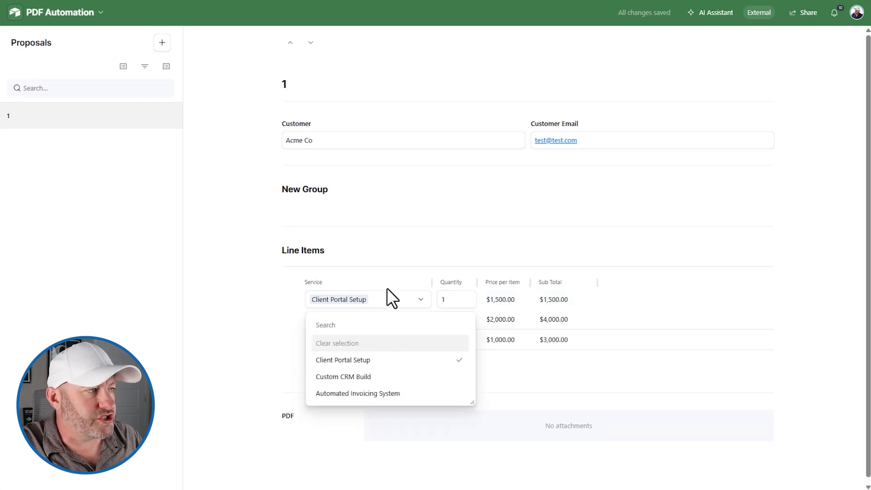
pyautogui.click(466, 254)
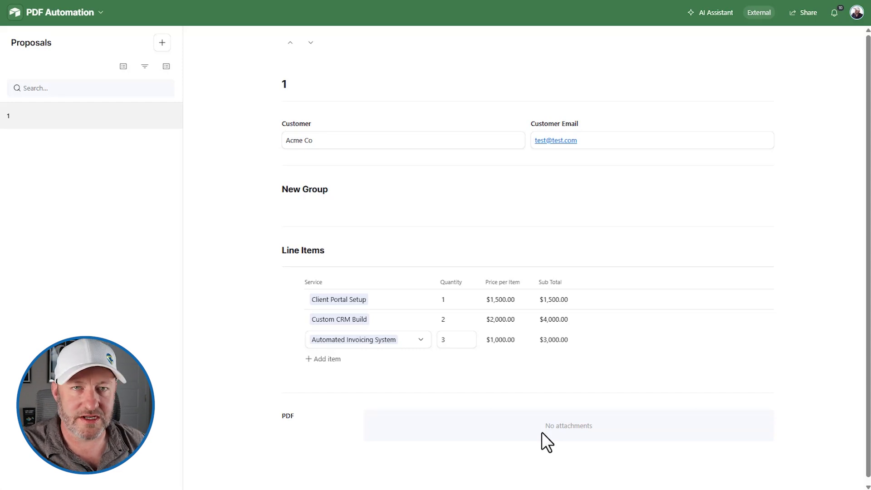
# - Edit the Proposals interface page again and add a record button labelled Create Proposal
pyautogui.click(48, 14)
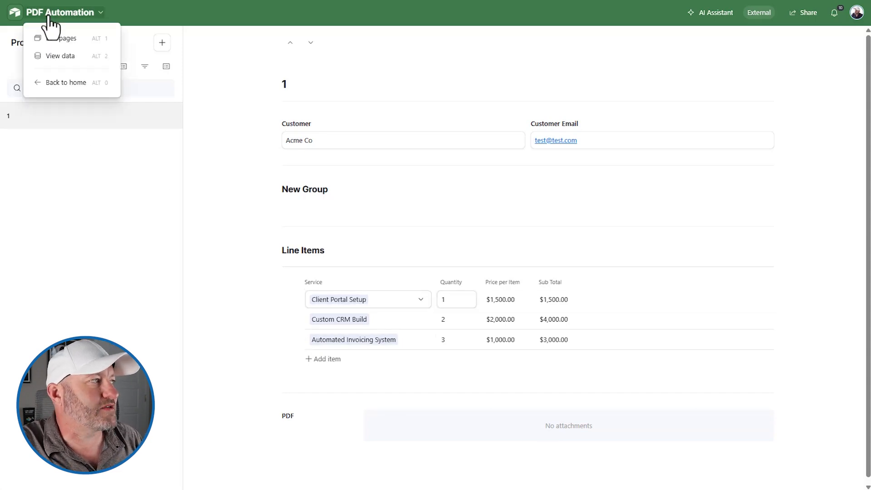
pyautogui.click(56, 41)
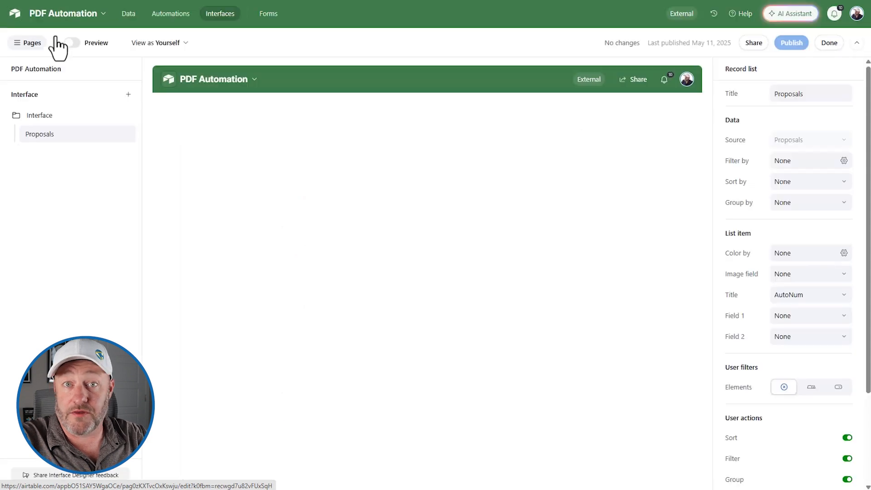
pyautogui.scroll(-3, 490, 298)
pyautogui.scroll(3, 499, 301)
pyautogui.click(644, 121)
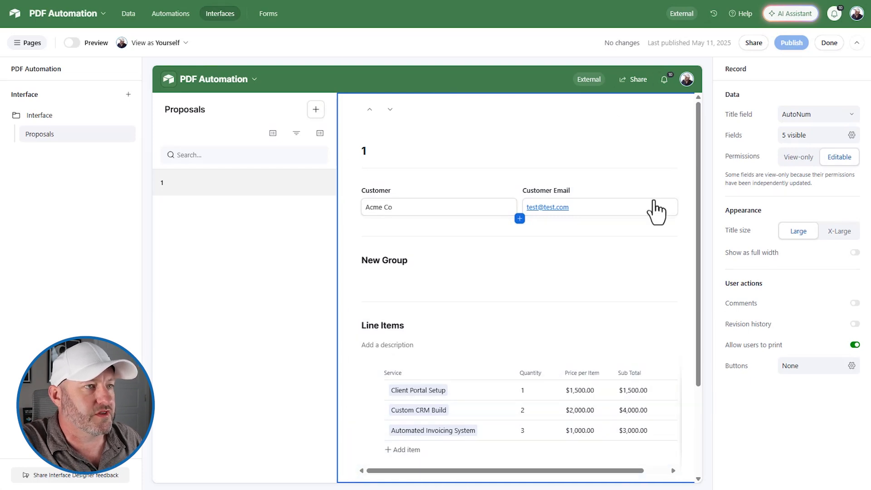
pyautogui.click(805, 368)
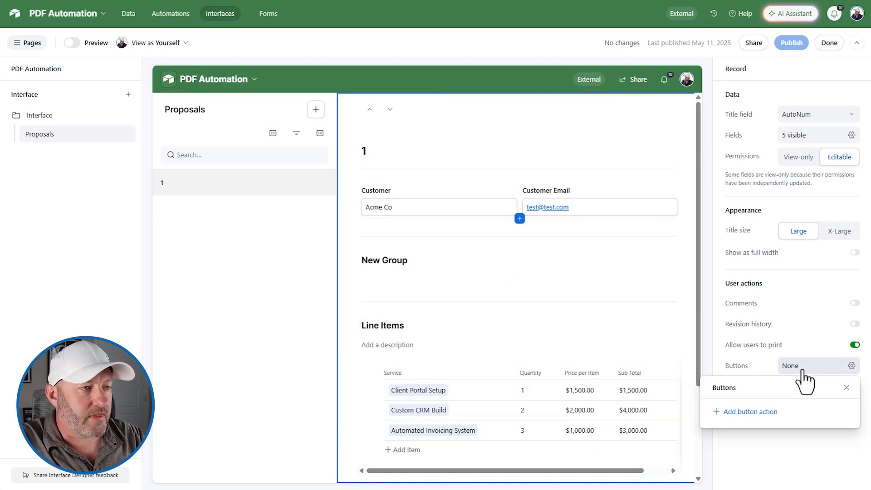
pyautogui.click(762, 411)
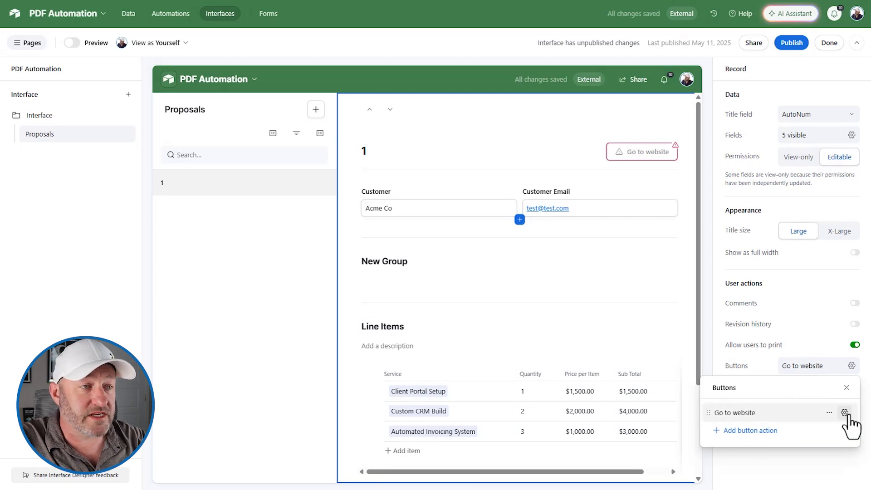
pyautogui.click(844, 412)
pyautogui.tripleClick(820, 97)
pyautogui.write('Create Proposal')
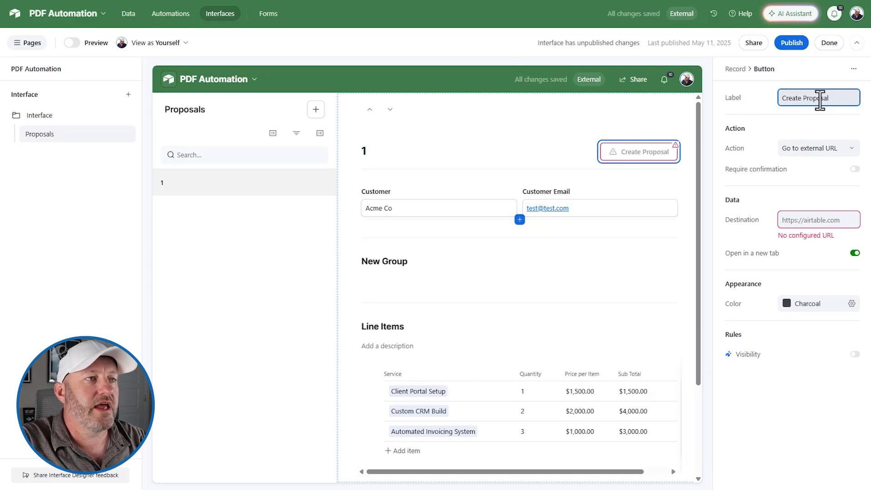
# - Set the Create Proposal button's action to Run automation and require confirmation
pyautogui.click(829, 153)
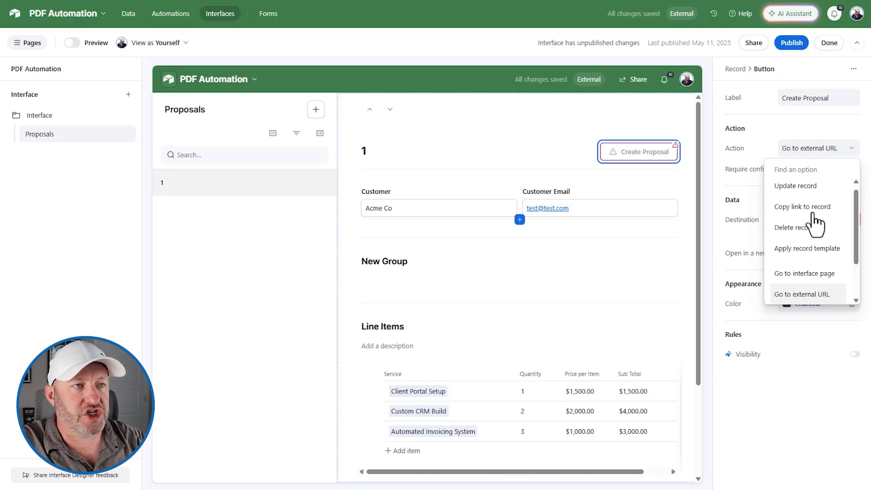
pyautogui.write('au')
pyautogui.click(798, 193)
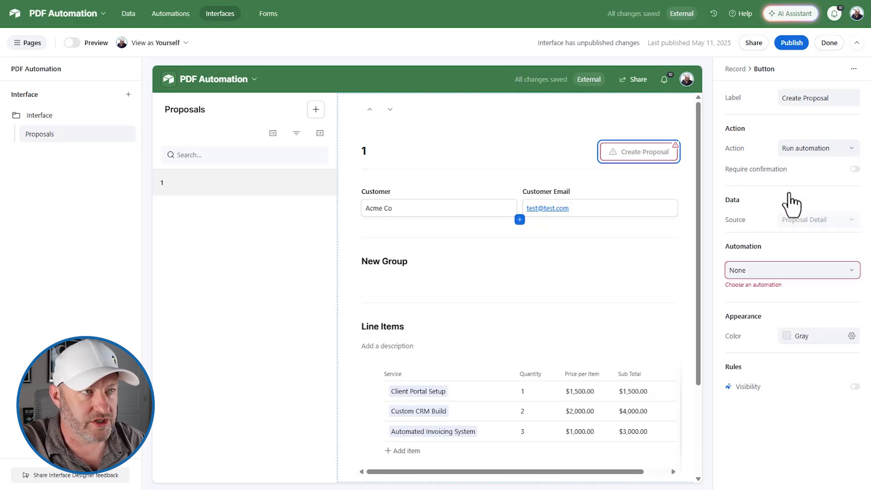
pyautogui.click(855, 170)
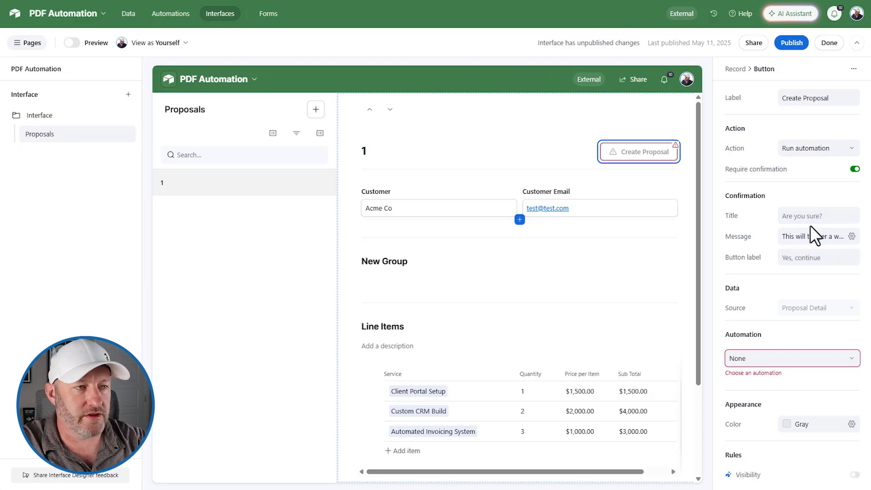
# - Create a new automation named Create Proposal for the button and continue its setup in Automations
pyautogui.click(771, 362)
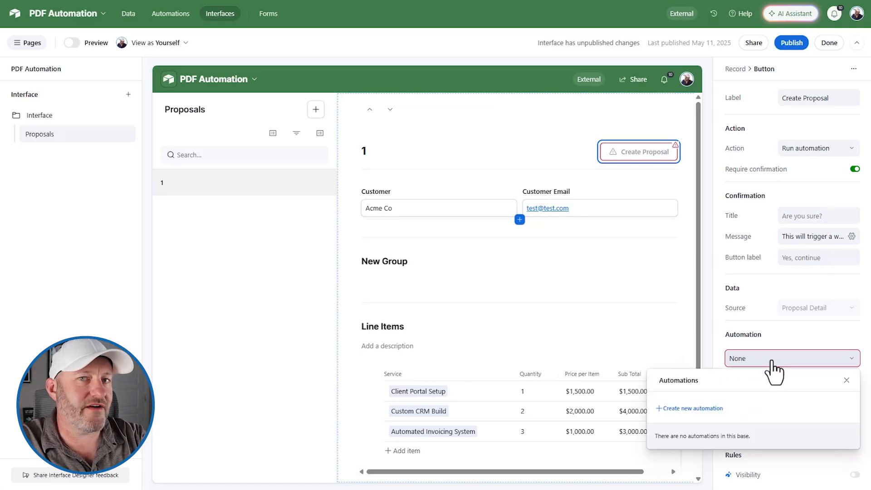
pyautogui.click(701, 408)
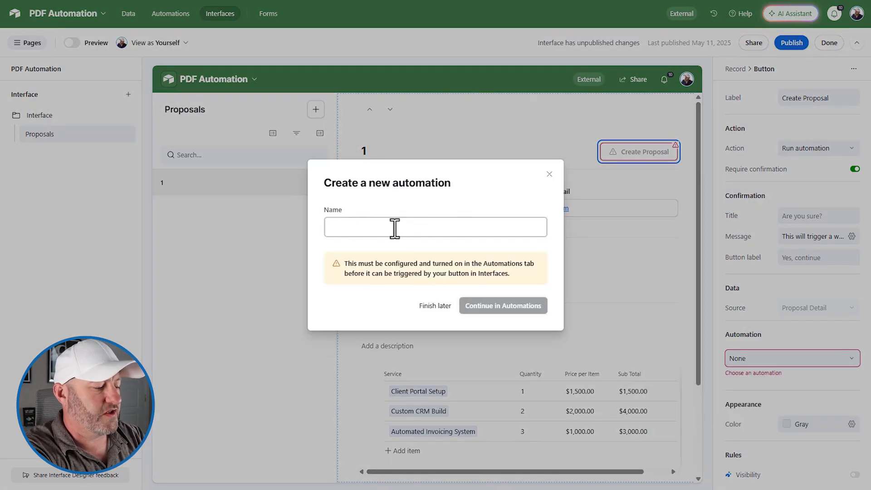
pyautogui.write('Create Propo')
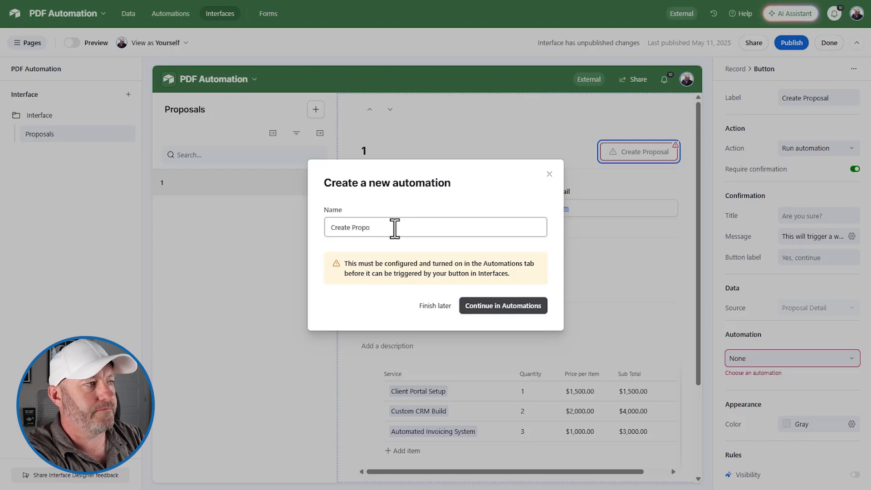
pyautogui.write('sal')
pyautogui.press('Return')
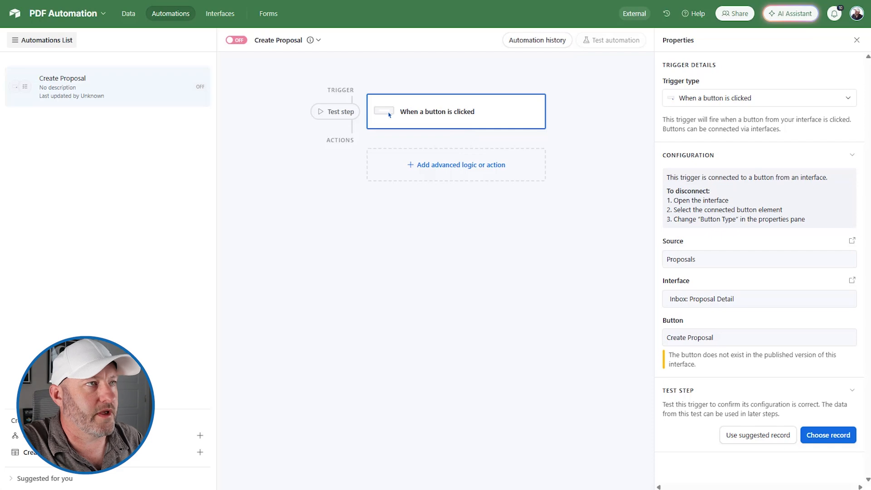
# - Switch to DocsAutomator, create a new automation with Airtable as its data source, and save that choice
pyautogui.click(744, 0)
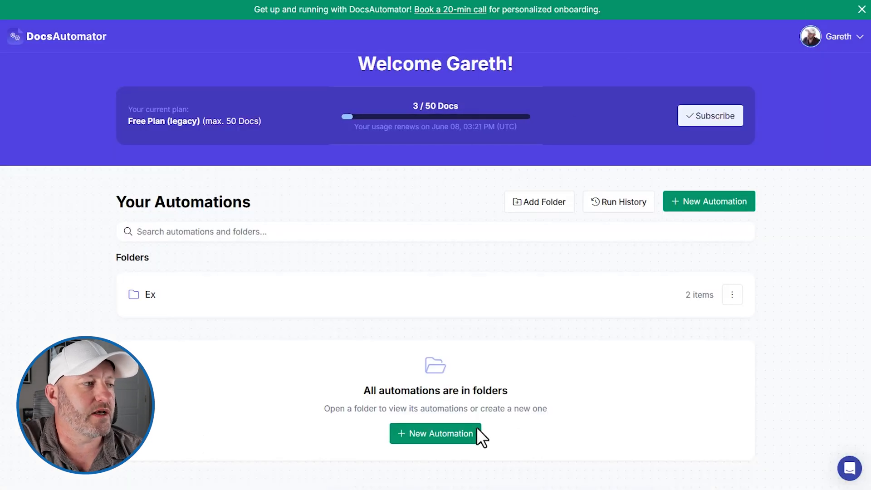
pyautogui.click(434, 433)
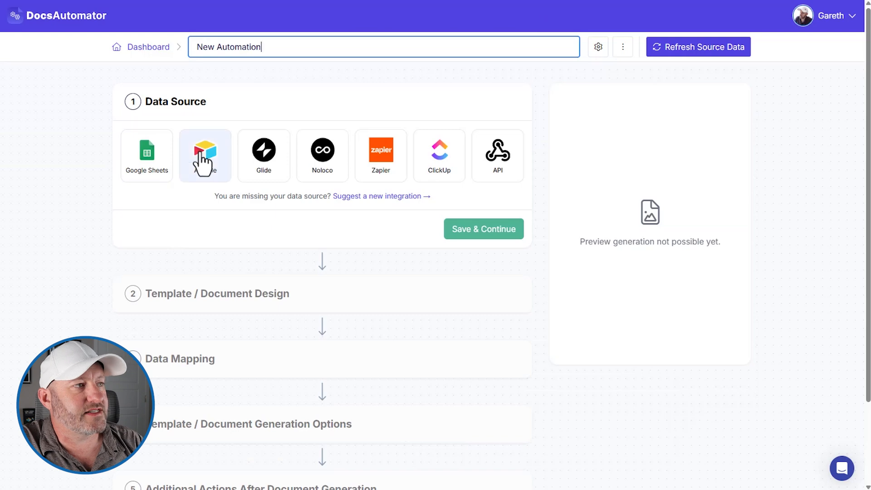
pyautogui.click(209, 171)
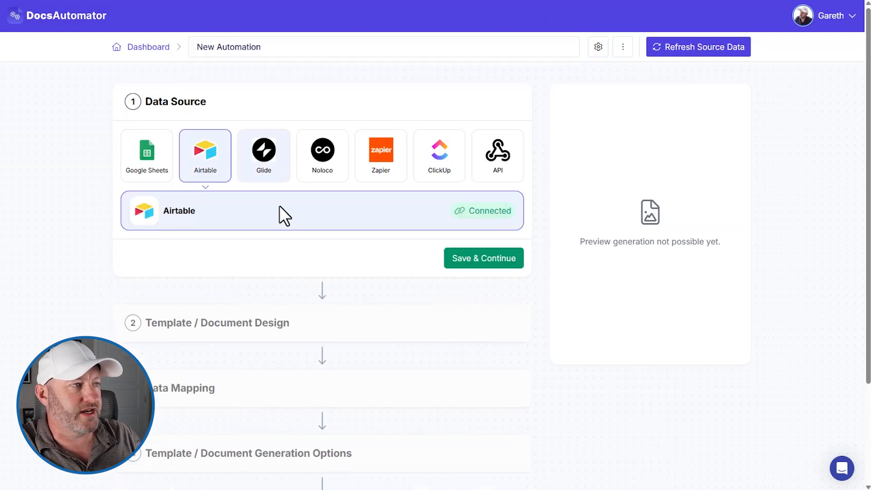
pyautogui.click(487, 262)
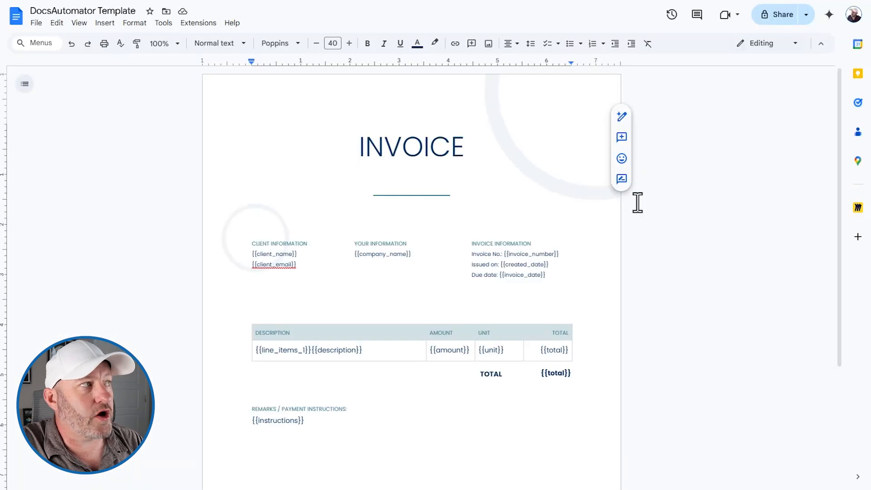
# - In the DocsAutomator Template document, change the heading to PROPOSAL and replace {{company_name}} with GAP Consulting and the contact's email
pyautogui.doubleClick(418, 149)
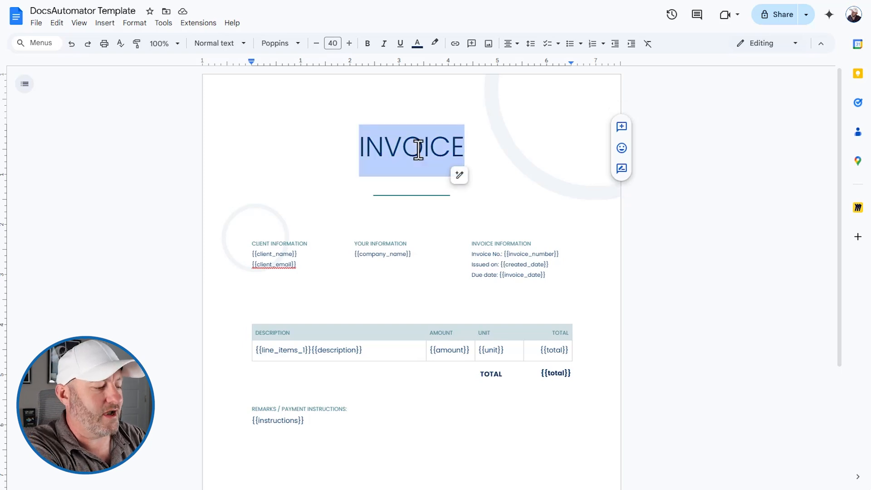
pyautogui.write('PROPOSAL')
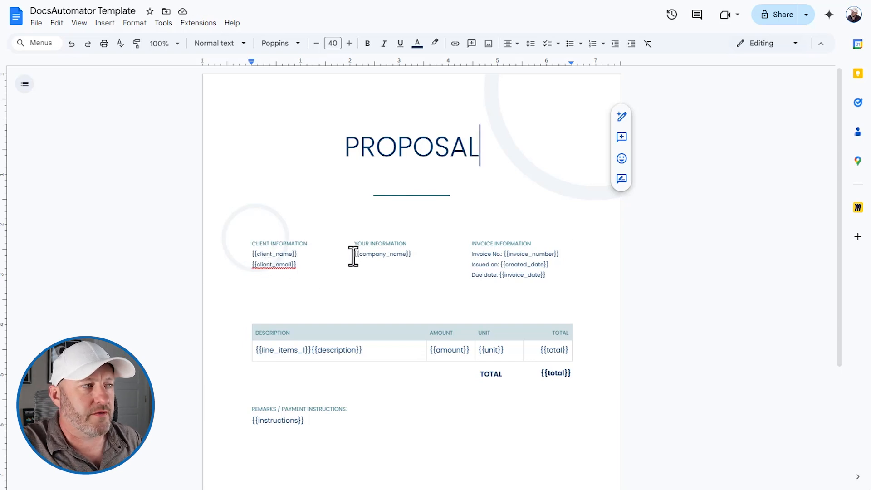
pyautogui.moveTo(416, 252); pyautogui.dragTo(354, 255)
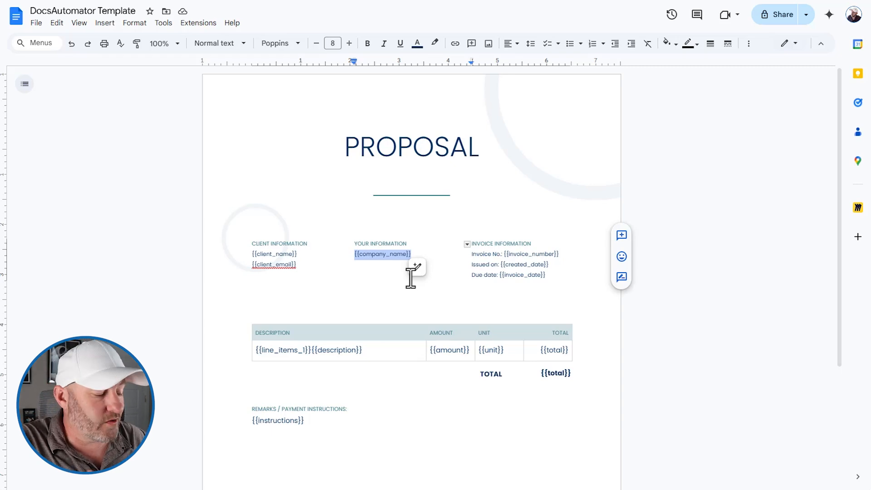
pyautogui.write('GAP Consulting')
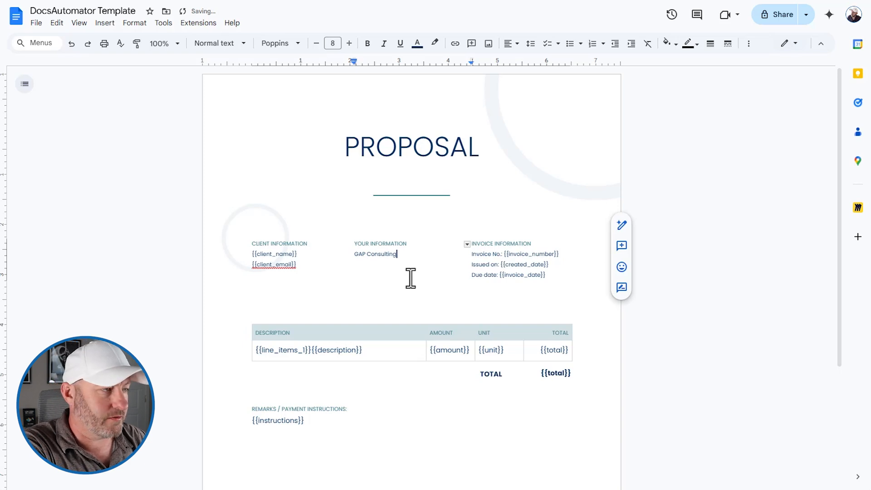
pyautogui.press('Return')
pyautogui.write(':e')
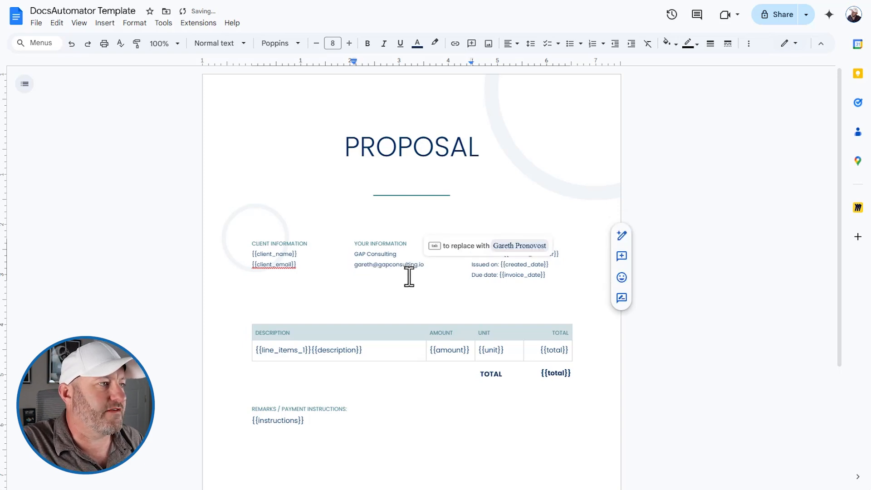
pyautogui.press('Return')
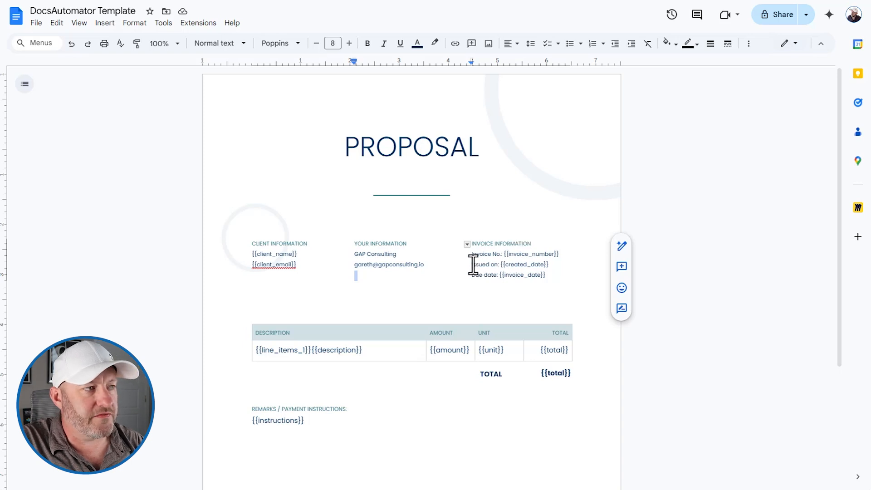
# - Delete the Issued on and Due date lines from the Invoice Information block
pyautogui.moveTo(557, 267); pyautogui.dragTo(468, 263)
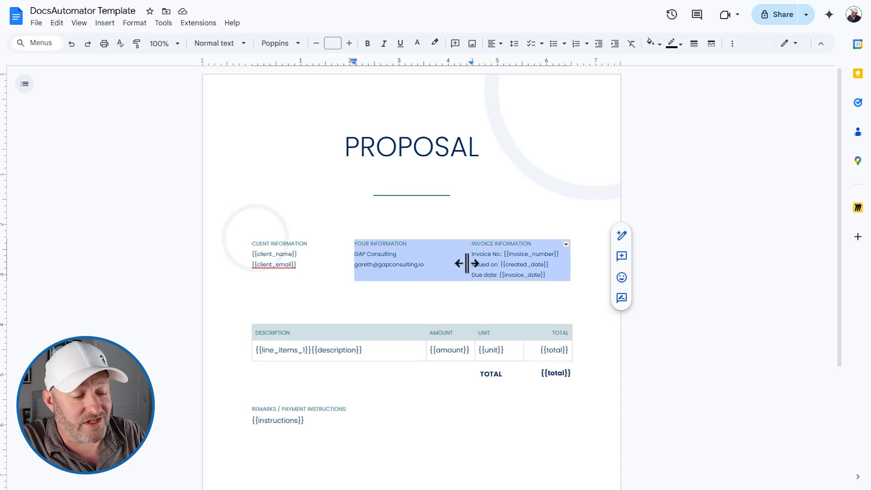
pyautogui.tripleClick(508, 264)
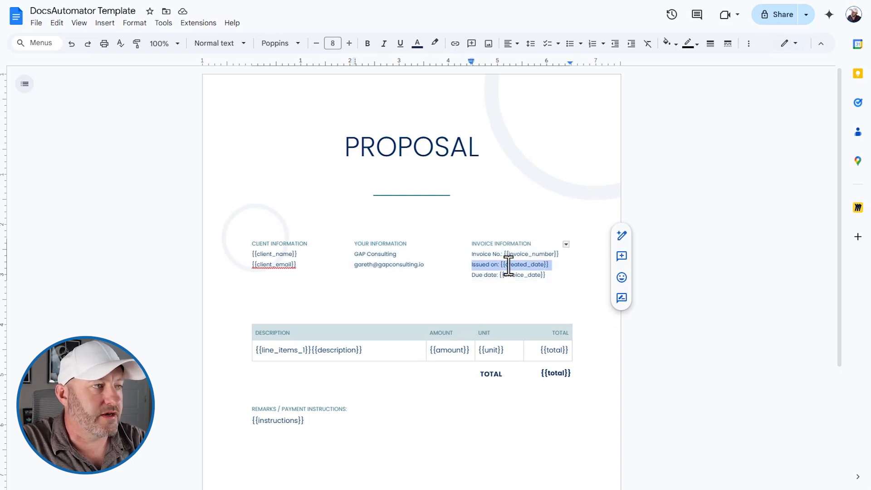
pyautogui.press('BackSpace')
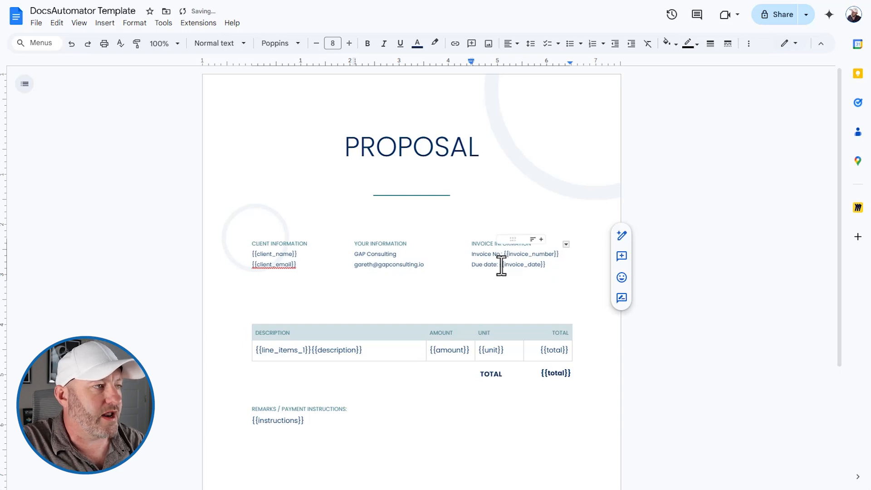
pyautogui.tripleClick(501, 266)
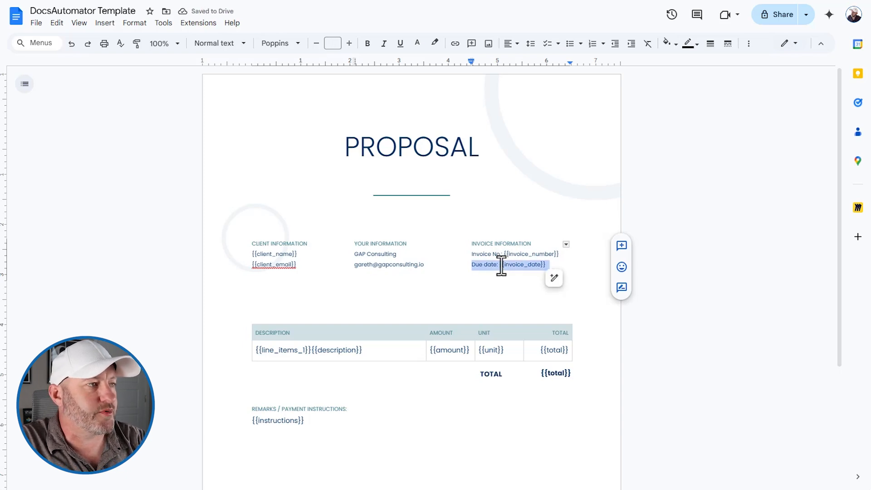
pyautogui.press('BackSpace')
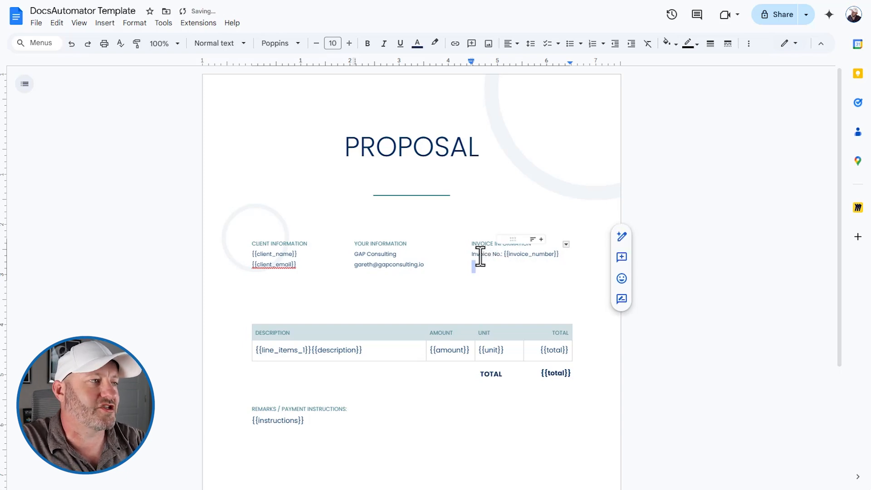
# - Change the invoice number line to Proposal No. and rename its placeholder to {{proposal_number}}
pyautogui.doubleClick(481, 255)
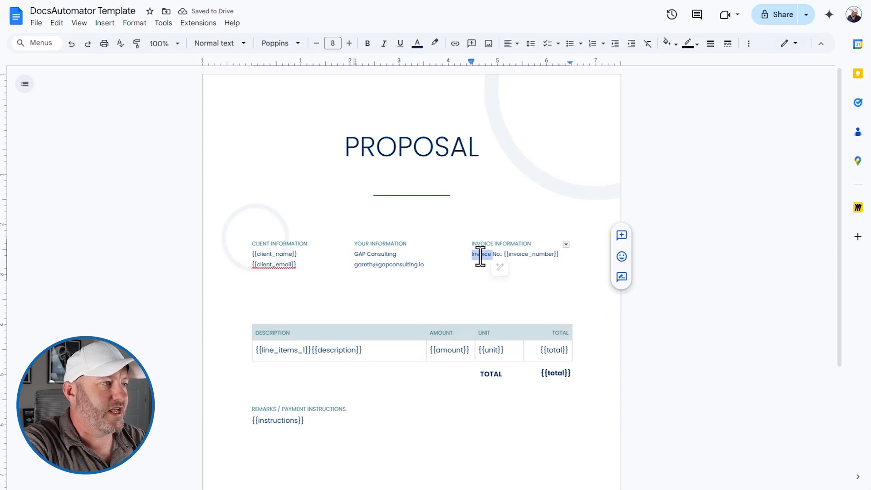
pyautogui.write('Prop')
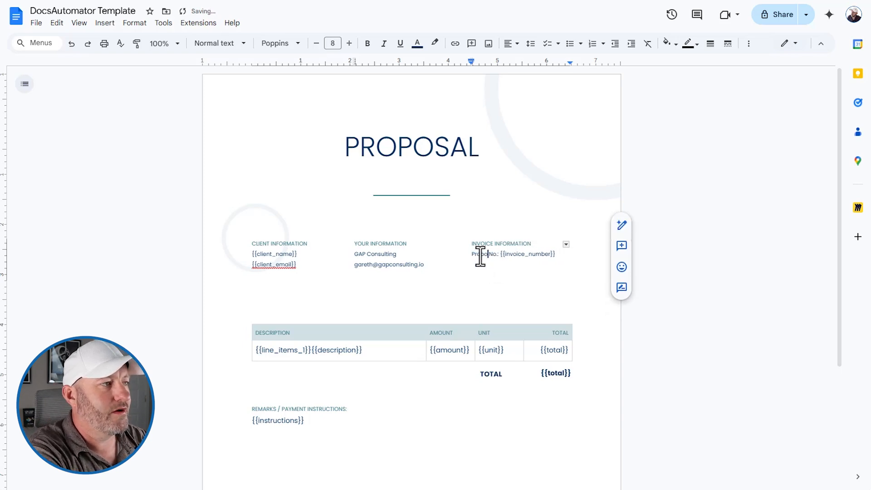
pyautogui.write('osal')
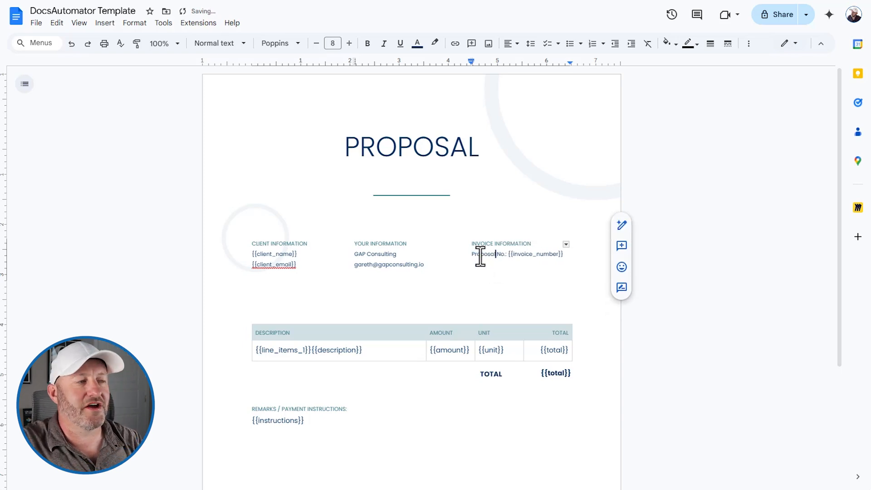
pyautogui.doubleClick(516, 254)
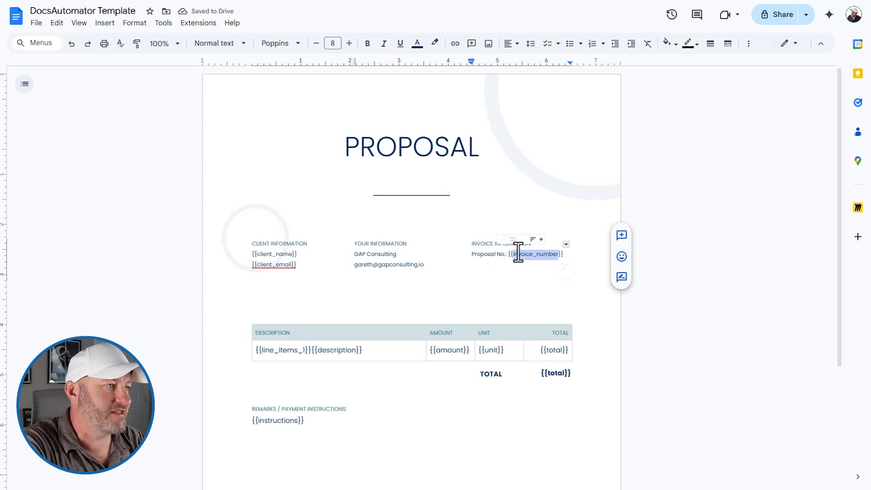
pyautogui.doubleClick(518, 253)
pyautogui.hotkey('shift', 'Left')
pyautogui.hotkey('shift', 'Left')
pyautogui.hotkey('shift', 'Left')
pyautogui.hotkey('shift', 'Left')
pyautogui.hotkey('shift', 'Left')
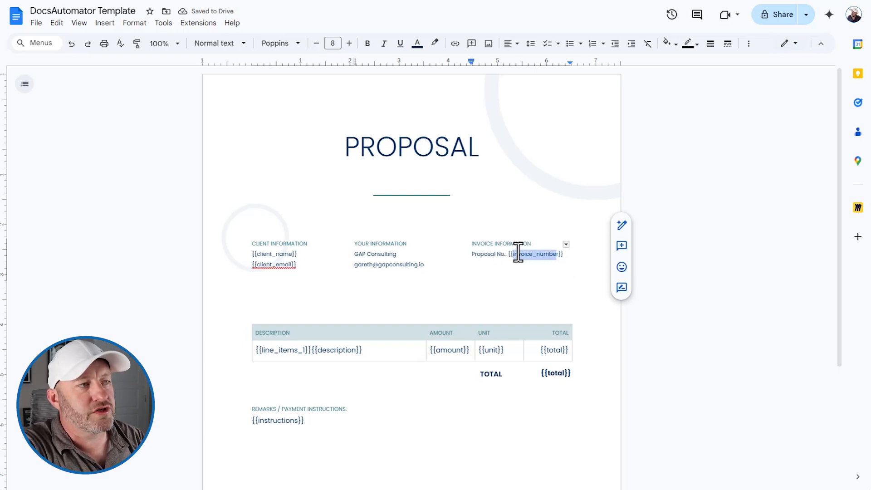
pyautogui.hotkey('shift', 'Left')
pyautogui.hotkey('shift', 'Left')
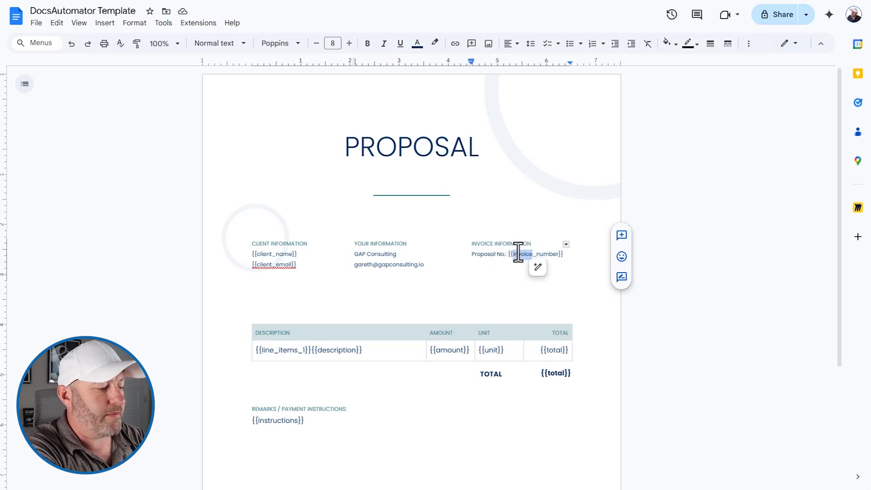
pyautogui.write('proposal')
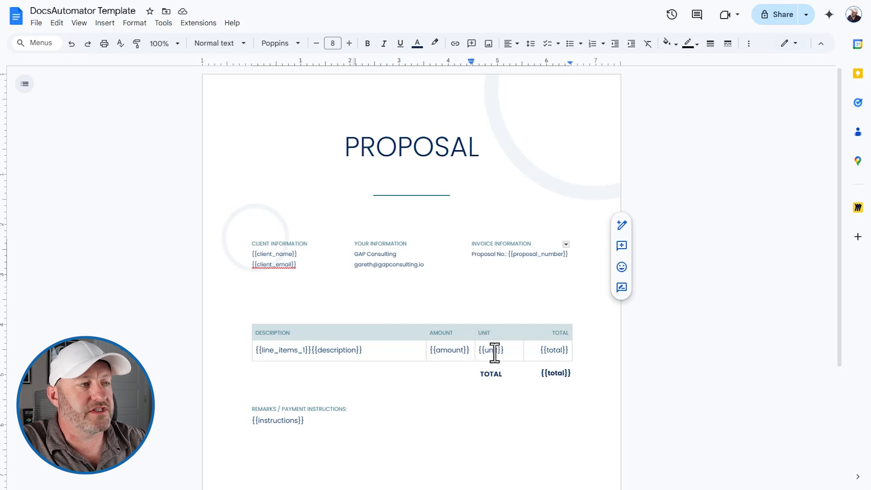
# - Rename the total placeholder in the line items row to {{sub_total}}
pyautogui.click(562, 355)
pyautogui.write('sub_')
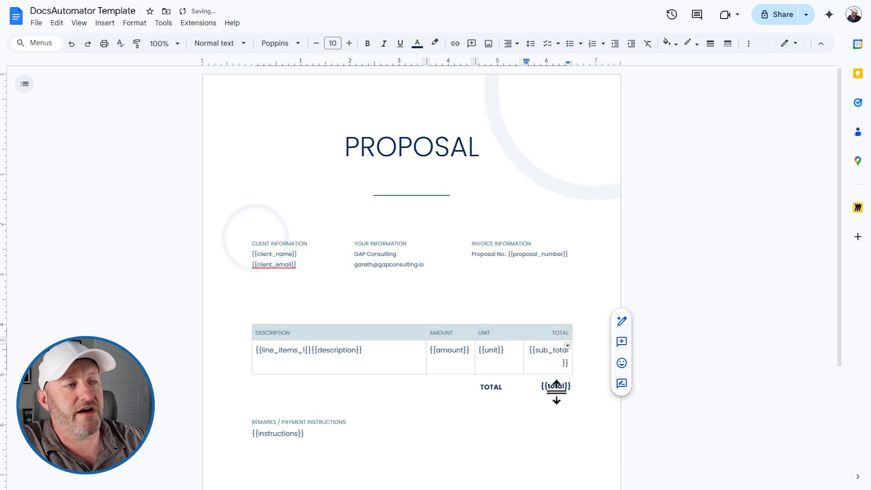
pyautogui.click(561, 385)
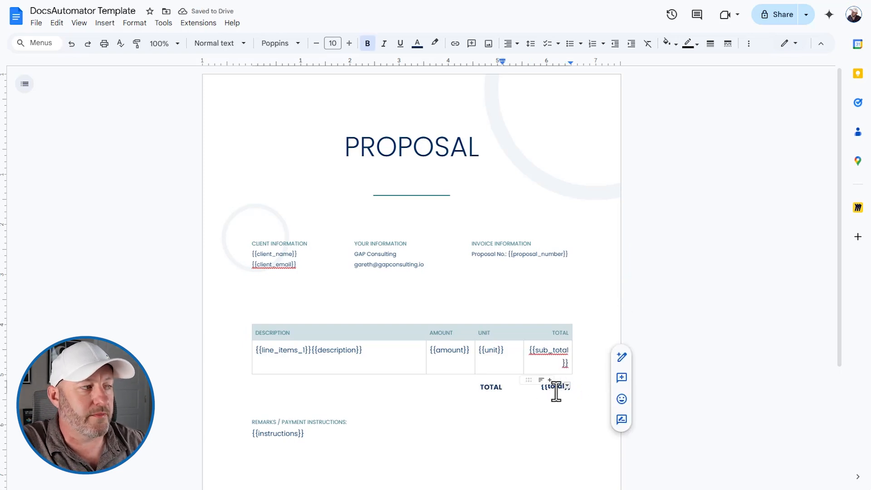
# - Delete the {{instructions}} placeholder under Remarks / Payment Instructions
pyautogui.moveTo(314, 436); pyautogui.dragTo(247, 438)
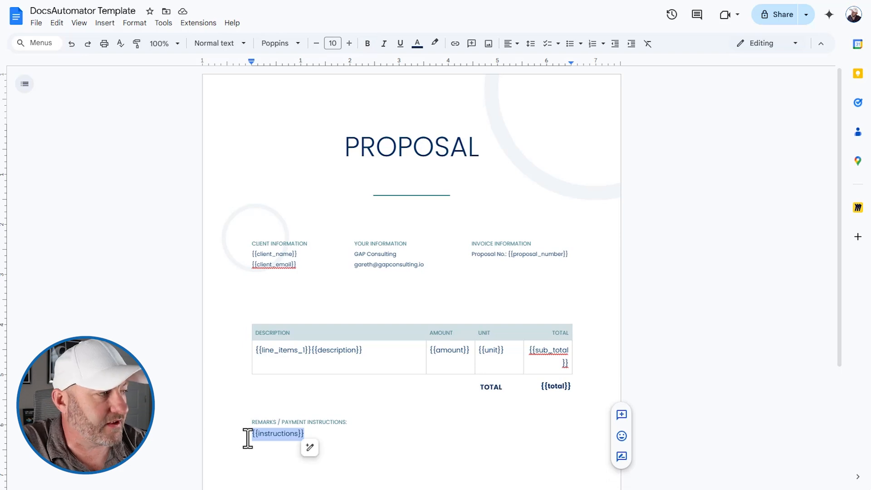
pyautogui.press('BackSpace')
pyautogui.scroll(-1, 550, 352)
pyautogui.scroll(-3, 550, 351)
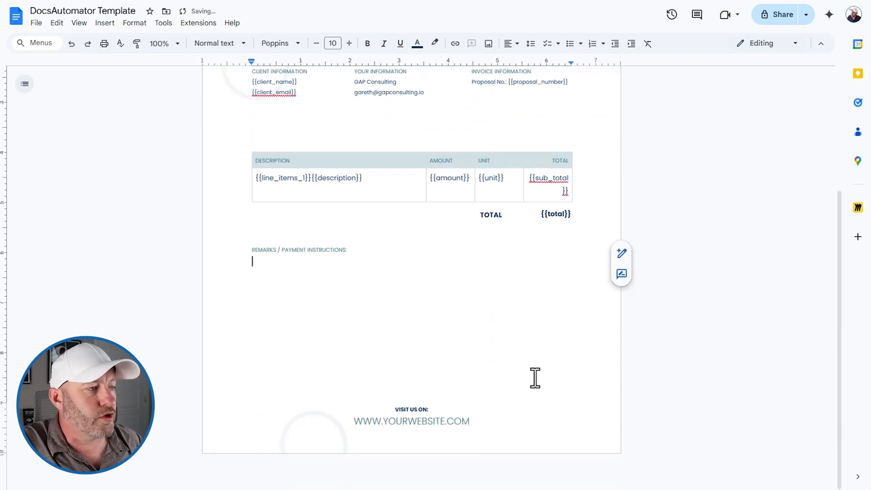
pyautogui.scroll(4, 533, 372)
pyautogui.scroll(-1, 399, 357)
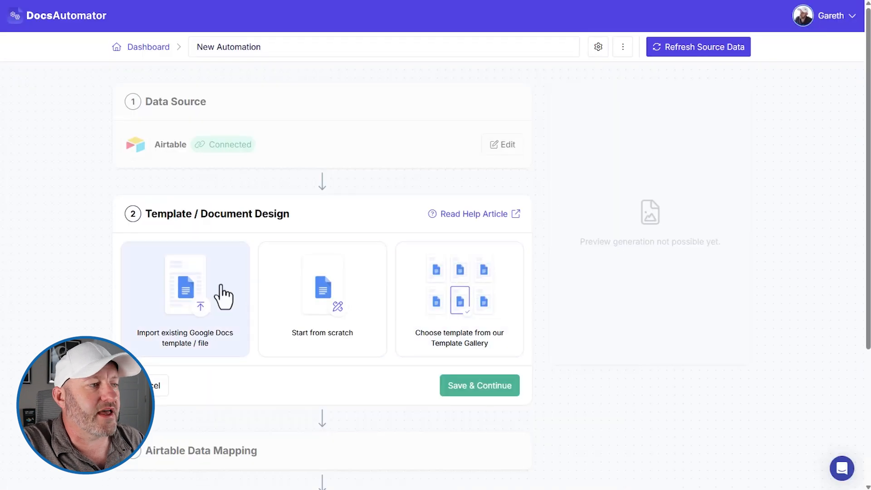
# - In DocsAutomator, choose the gallery template option, select DocsAutomator Template from Google Drive, and save the template design
pyautogui.click(465, 306)
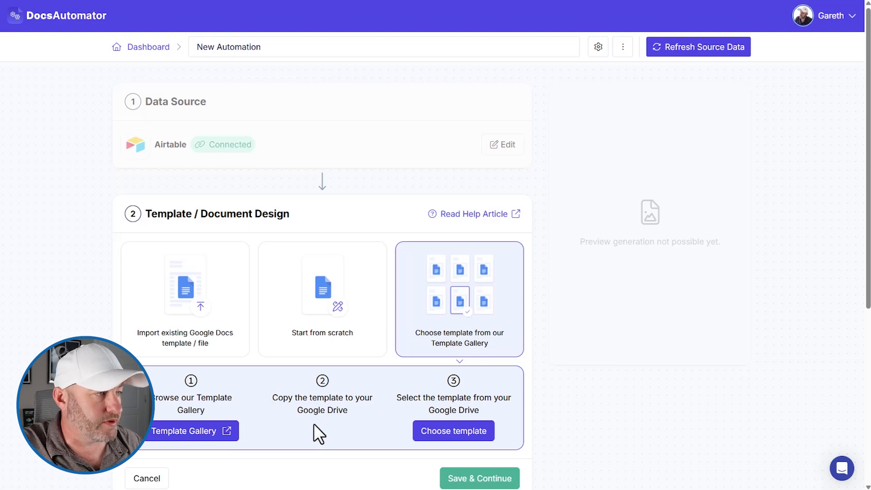
pyautogui.click(449, 433)
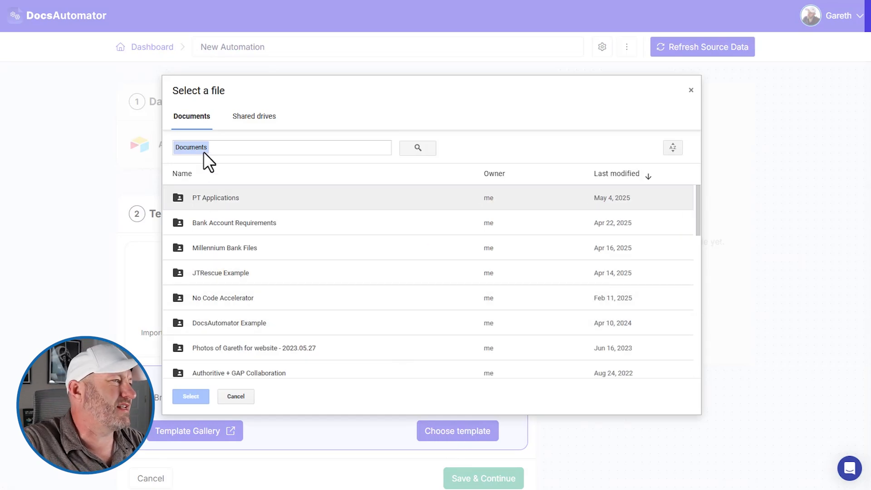
pyautogui.click(240, 148)
pyautogui.write('docs')
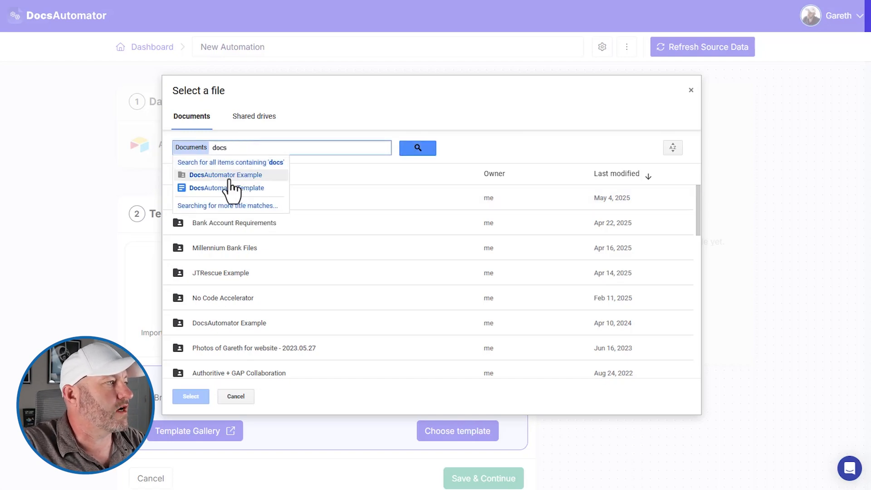
pyautogui.click(218, 189)
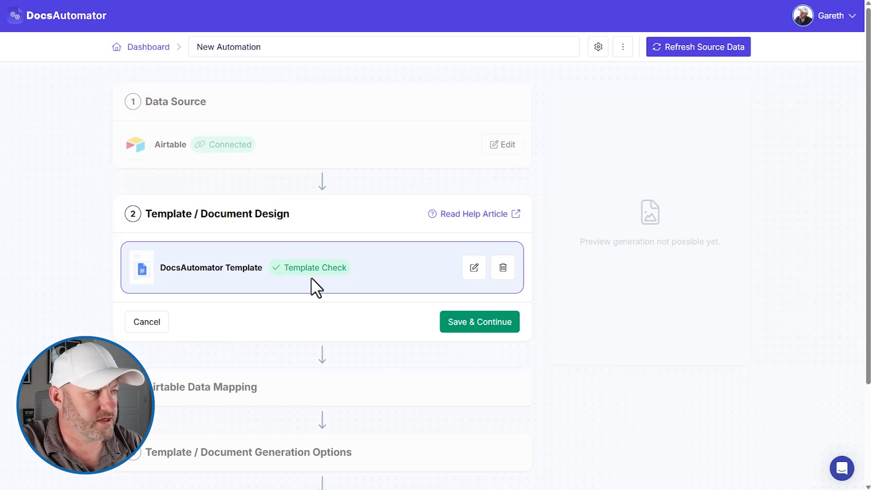
pyautogui.click(472, 330)
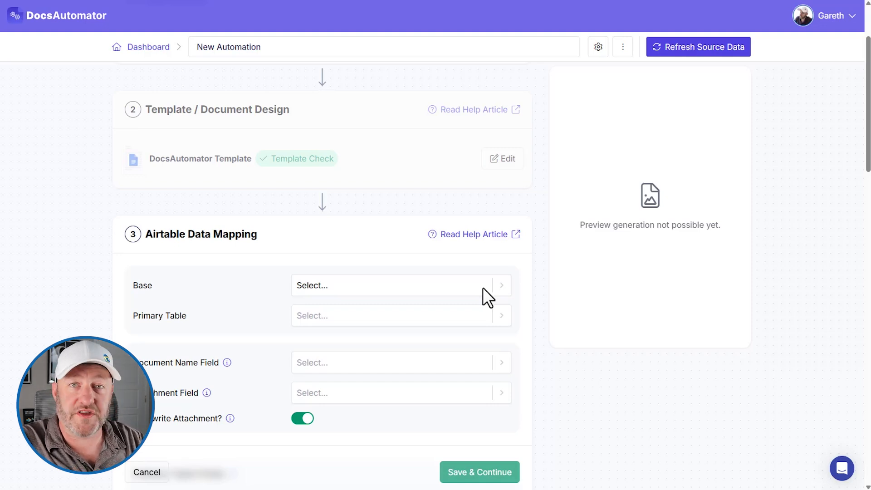
# - Set the data mapping base to PDF Automation and the primary table to Proposals, and open the Document Name Field choices
pyautogui.click(482, 287)
pyautogui.write('pdf')
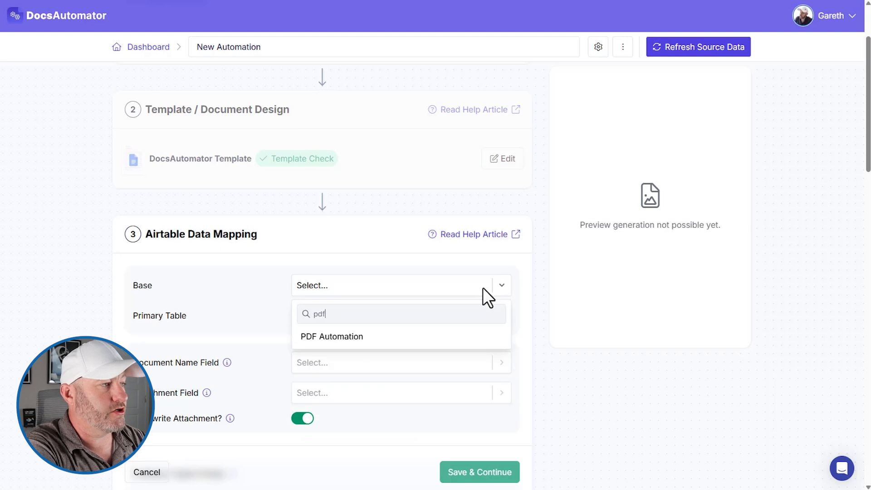
pyautogui.click(389, 338)
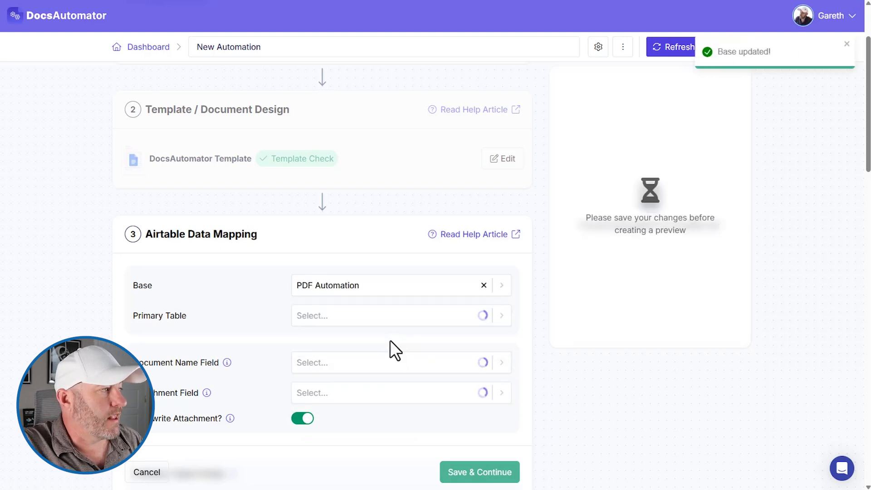
pyautogui.click(338, 320)
pyautogui.click(341, 388)
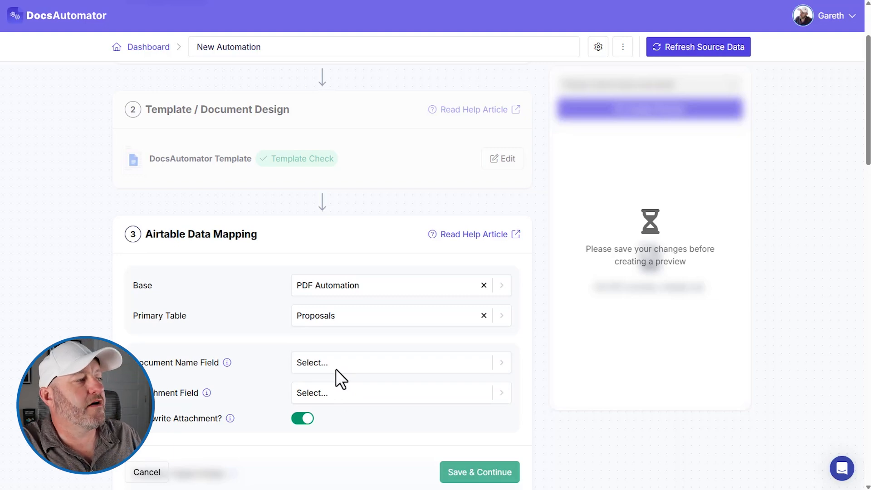
pyautogui.click(335, 369)
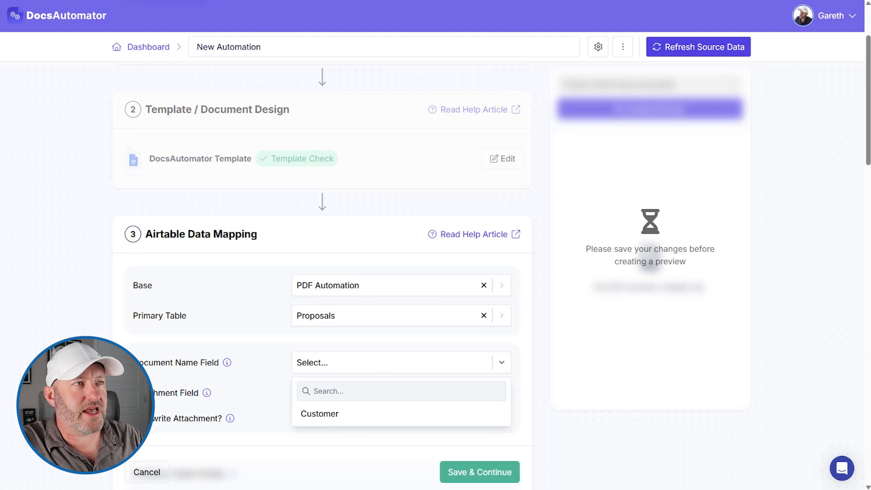
# - Switch to Airtable, publish the interface changes, and open the Proposals table in the base's data
pyautogui.click(658, 1)
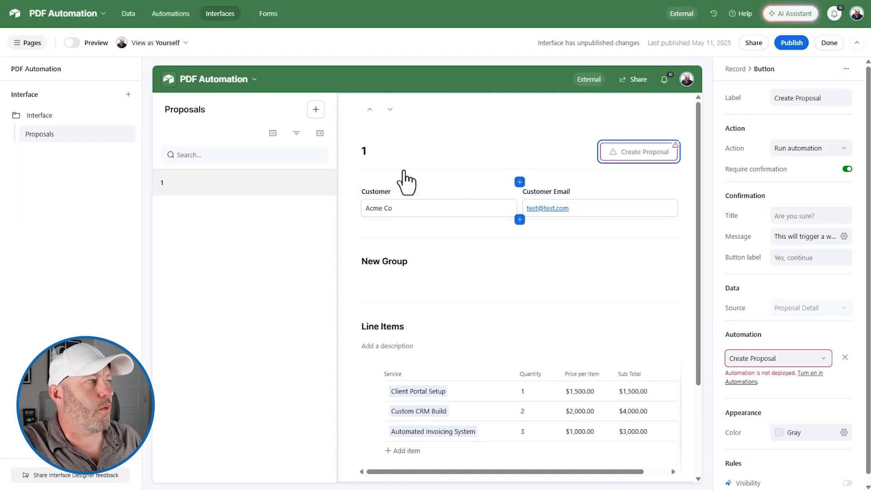
pyautogui.click(793, 44)
pyautogui.click(539, 303)
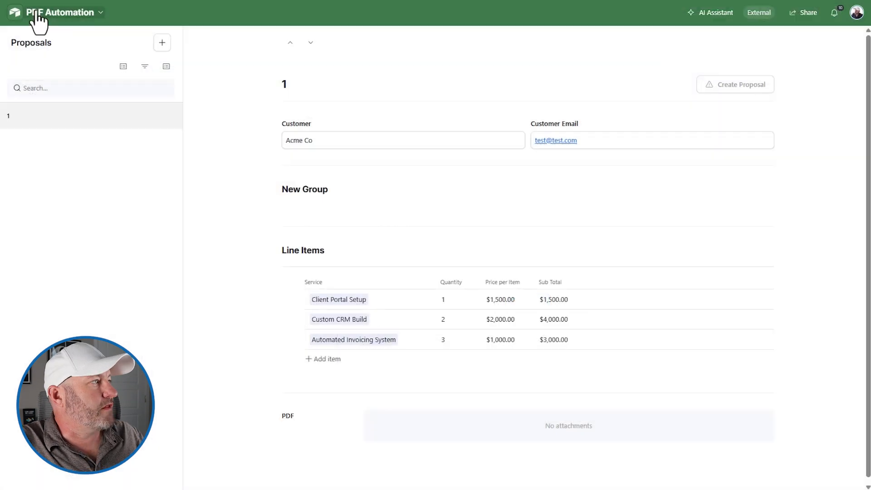
pyautogui.click(39, 17)
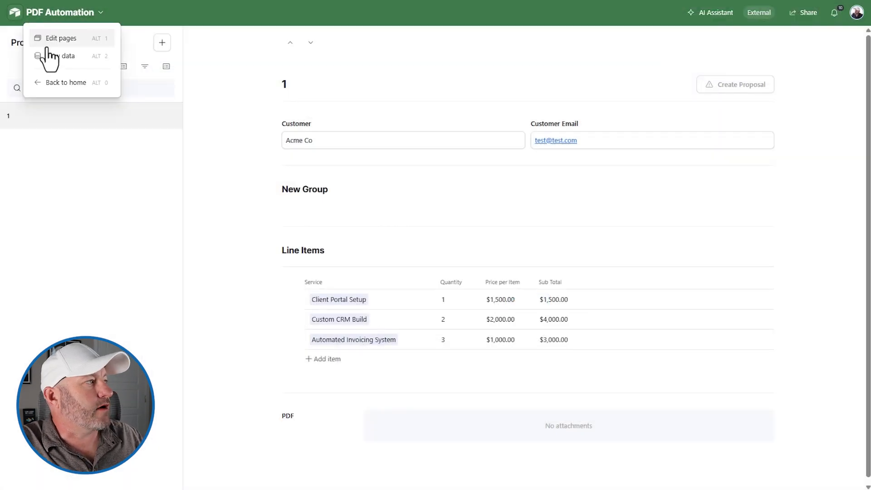
pyautogui.click(50, 55)
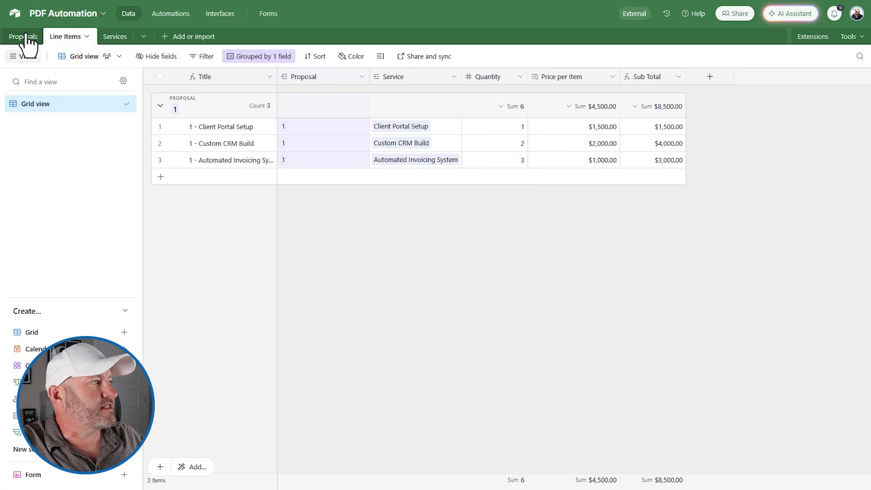
pyautogui.click(23, 37)
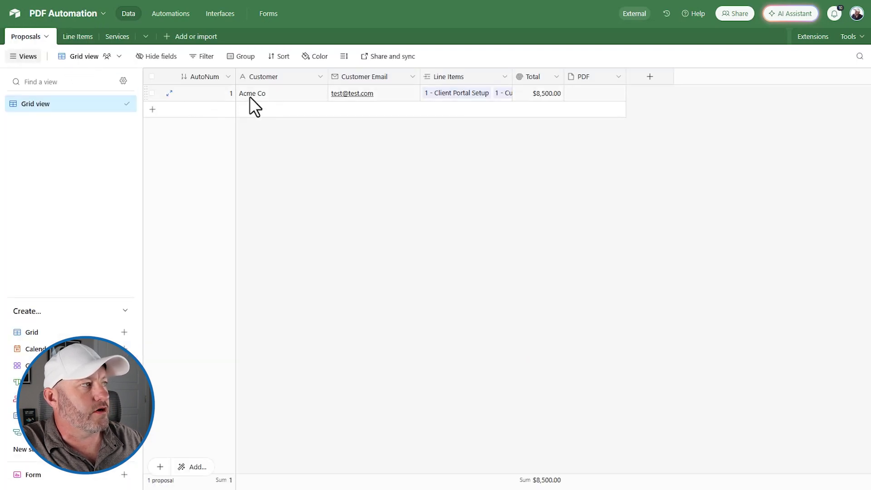
pyautogui.click(205, 91)
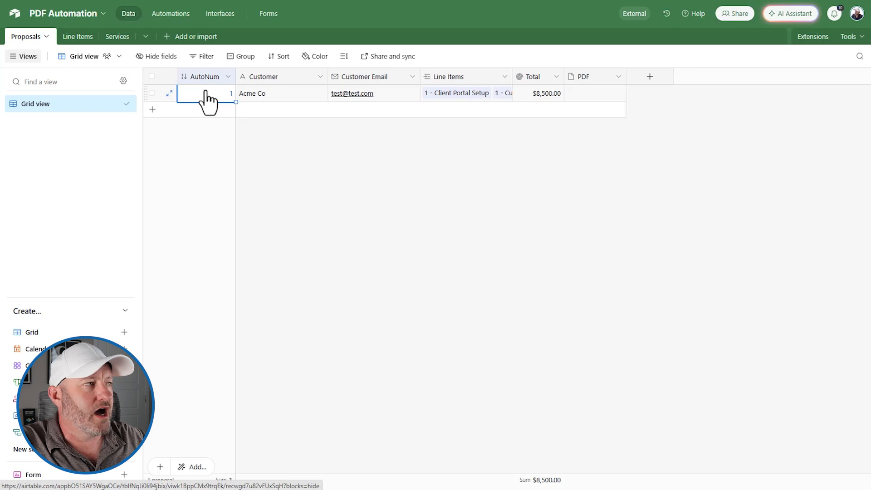
# - Add a formula field named Doc Number with the formula AutoNum to the Proposals table, and return to DocsAutomator
pyautogui.click(659, 81)
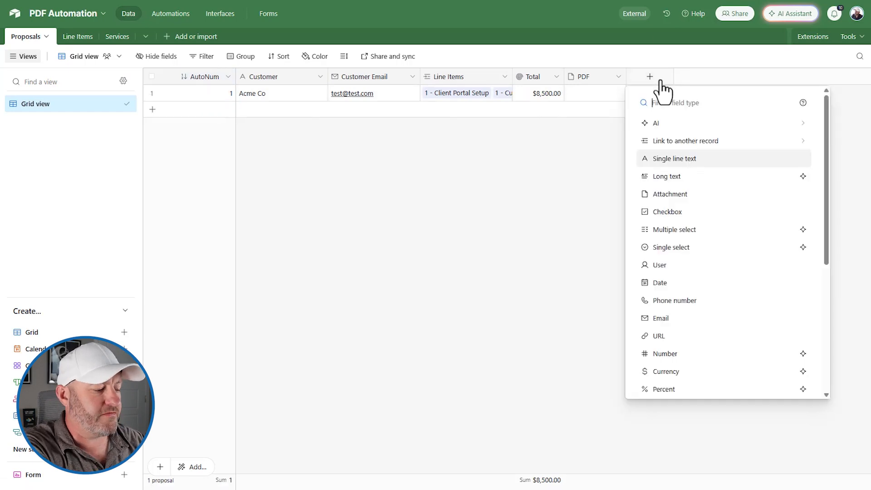
pyautogui.write('fo')
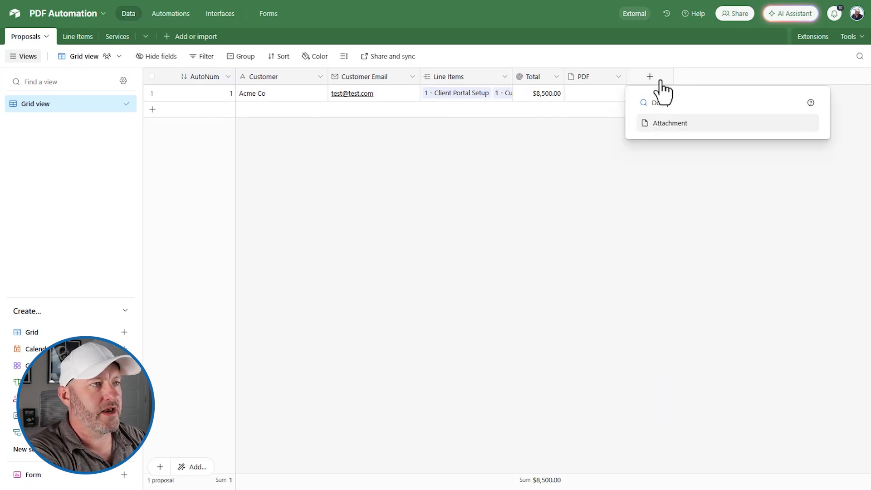
pyautogui.press('Return')
pyautogui.write('Doc Number')
pyautogui.press('Tab')
pyautogui.press('Tab')
pyautogui.press('Tab')
pyautogui.press('Tab')
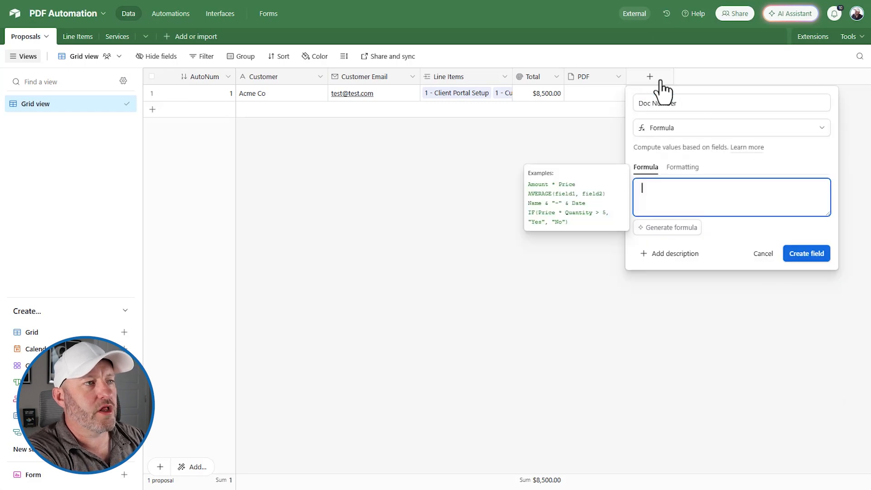
pyautogui.write('aut')
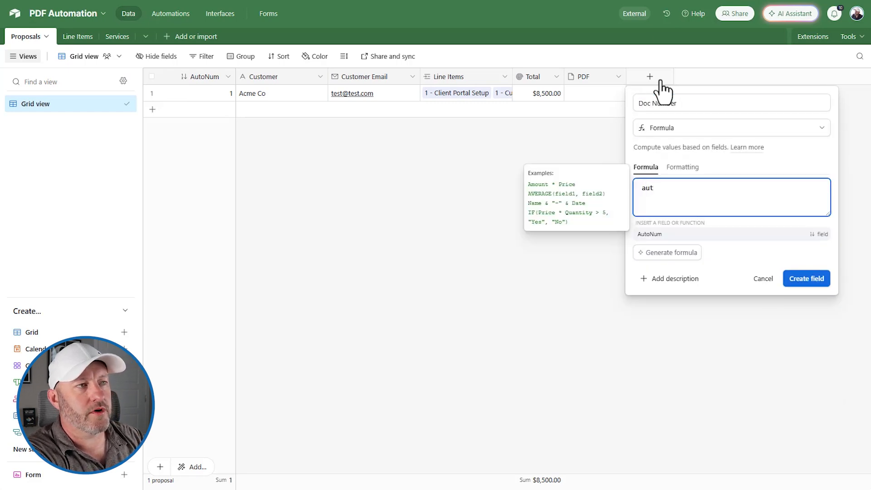
pyautogui.press('Tab')
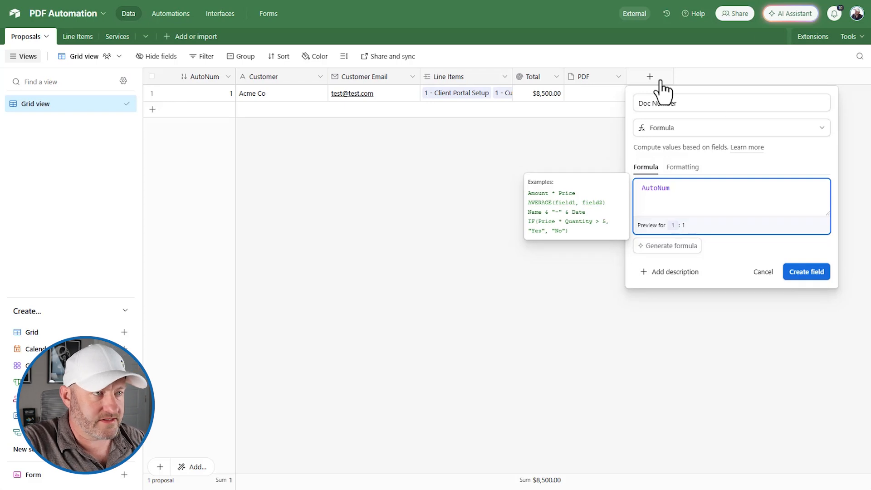
pyautogui.click(793, 274)
pyautogui.click(687, 94)
pyautogui.click(207, 95)
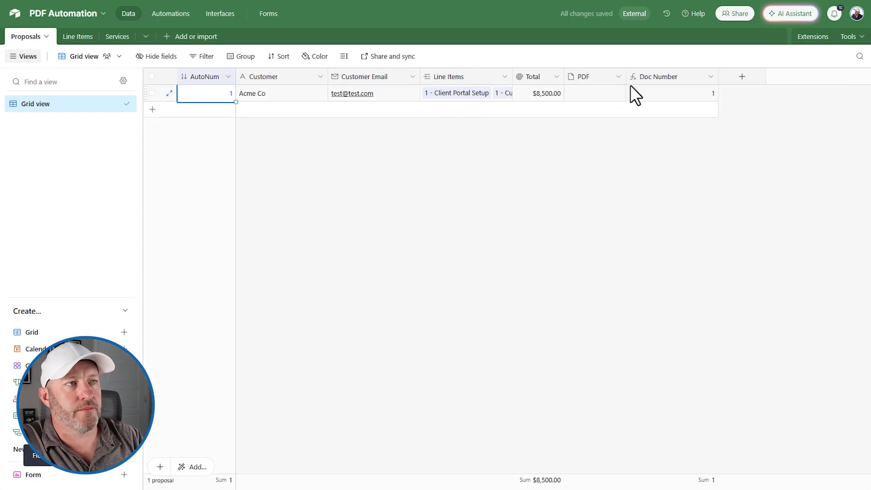
pyautogui.click(662, 92)
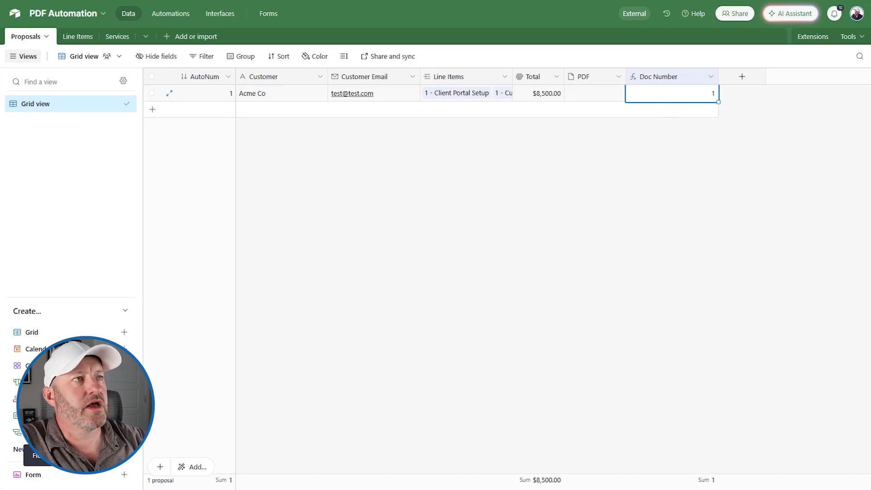
pyautogui.hotkey('ctrl', 'Tab')
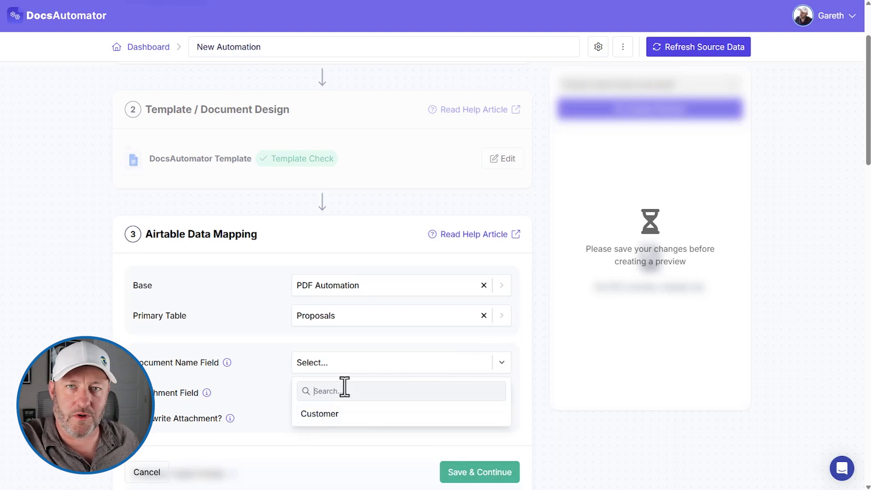
# - Refresh the source data, set the document name field to Doc Number and the attachment field to PDF, and leave Overwrite Attachment enabled
pyautogui.click(690, 49)
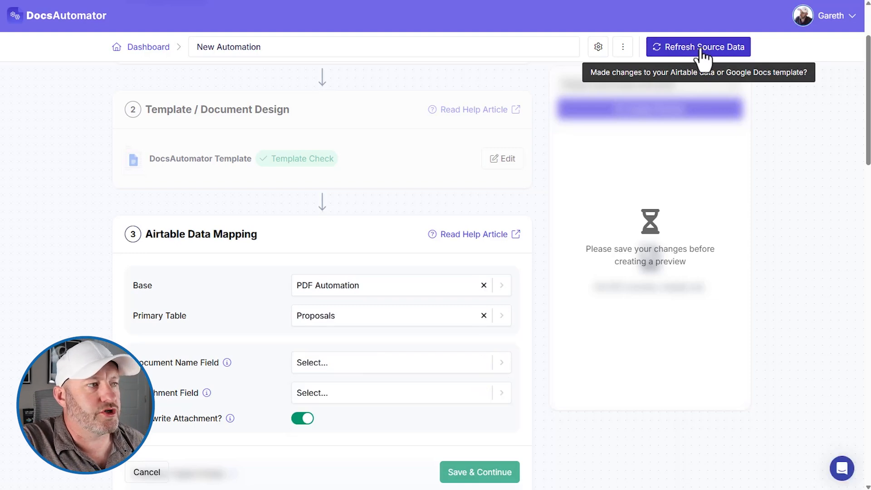
pyautogui.click(401, 370)
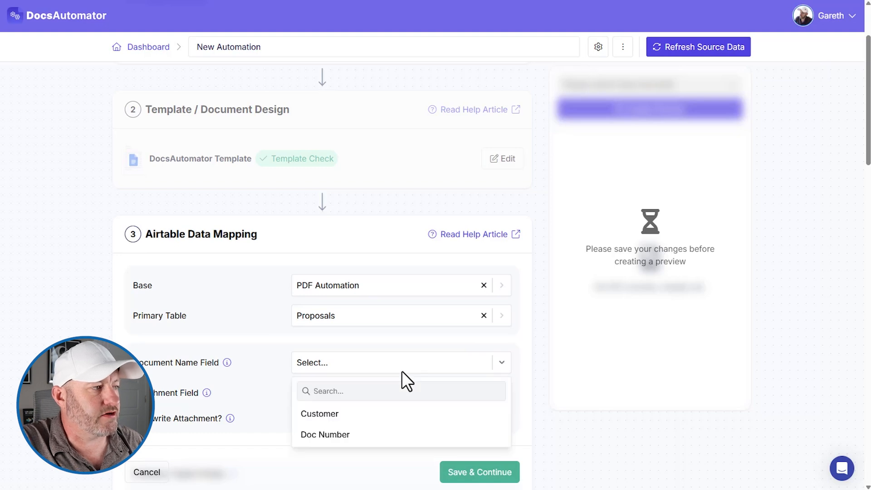
pyautogui.click(325, 435)
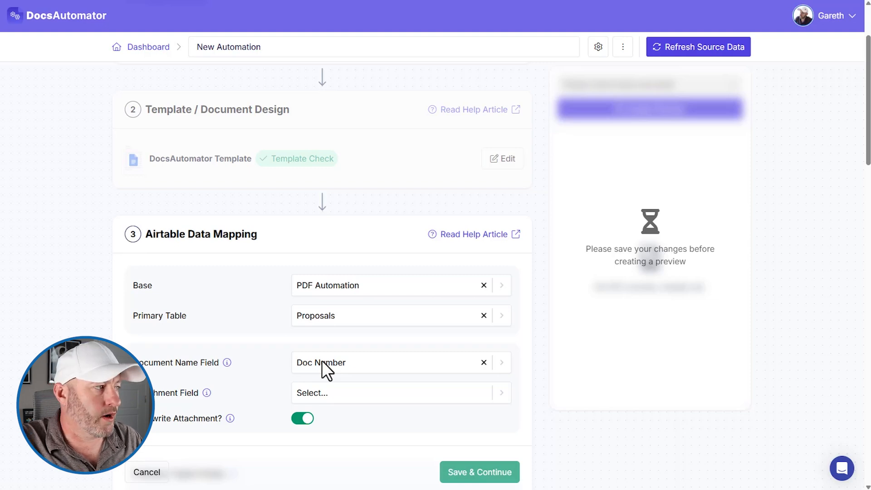
pyautogui.click(329, 391)
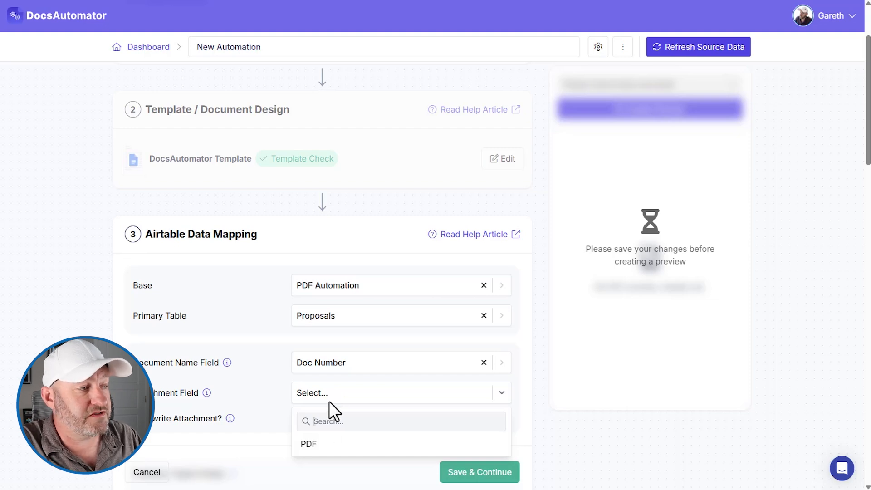
pyautogui.click(335, 446)
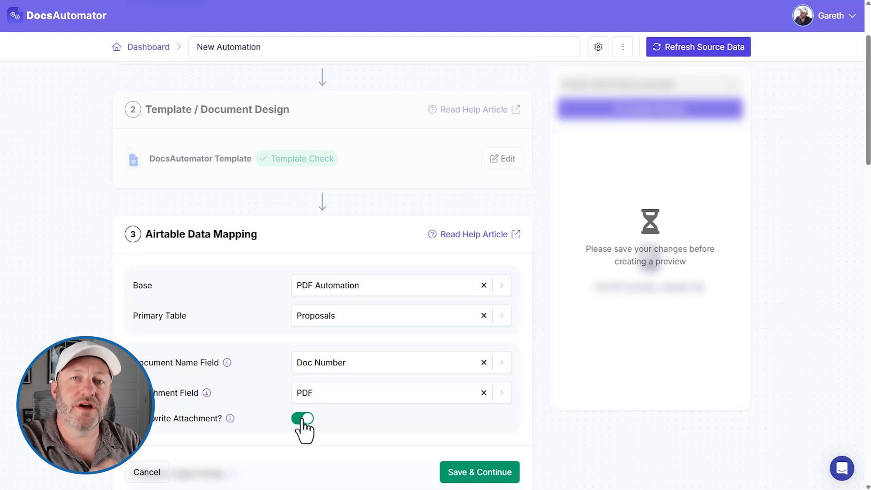
pyautogui.click(301, 420)
pyautogui.click(302, 420)
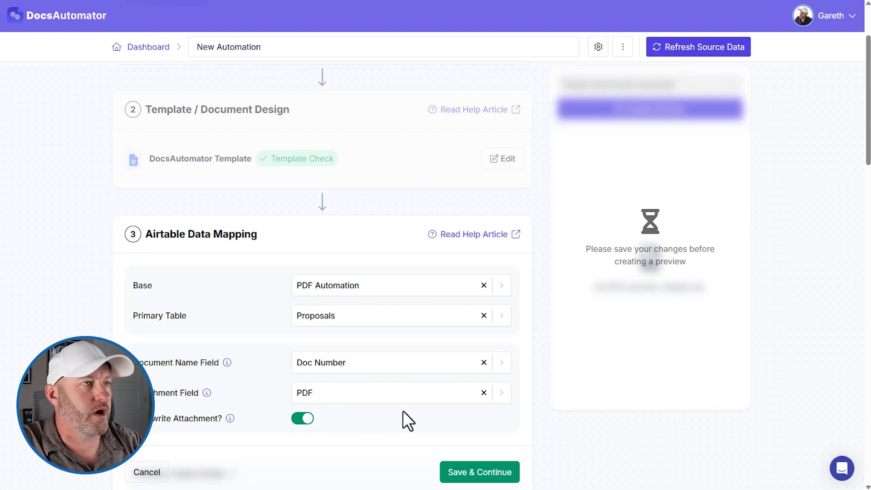
# - Map the primary table fields: client_name to Customer, client_email to Customer Email, proposal_number to AutoNum, and total to Total
pyautogui.scroll(-5, 399, 405)
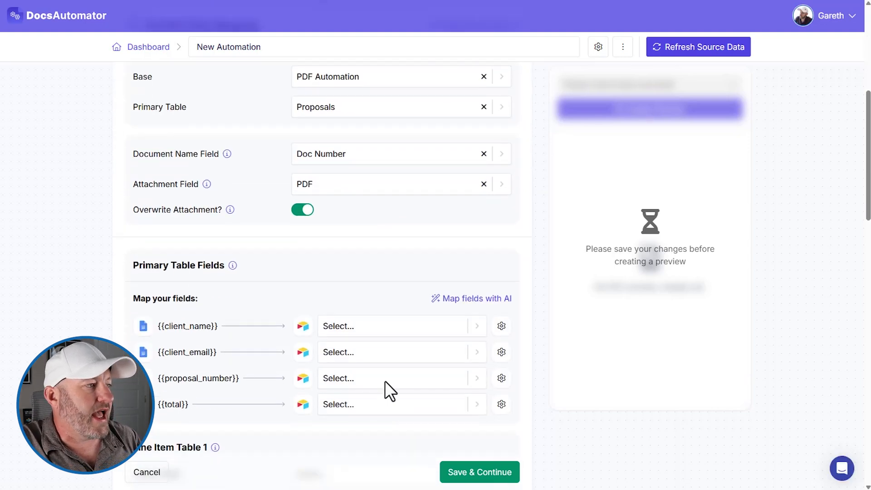
pyautogui.scroll(-4, 361, 325)
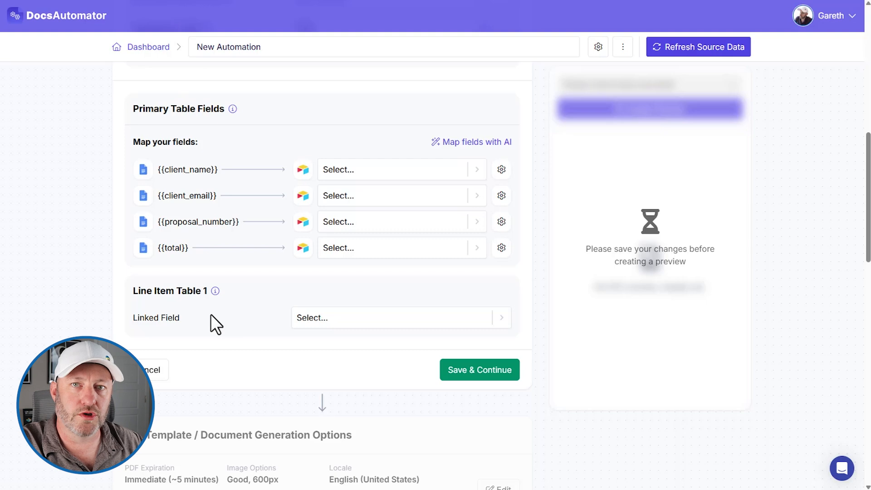
pyautogui.click(357, 169)
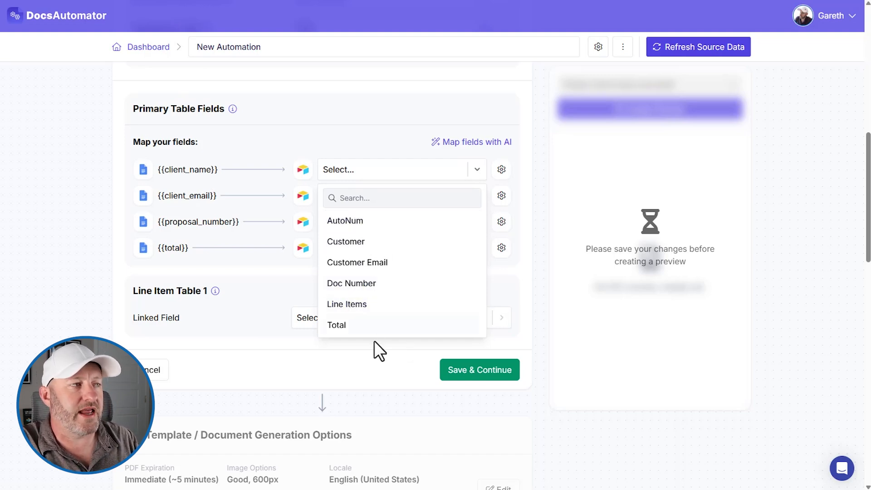
pyautogui.click(368, 247)
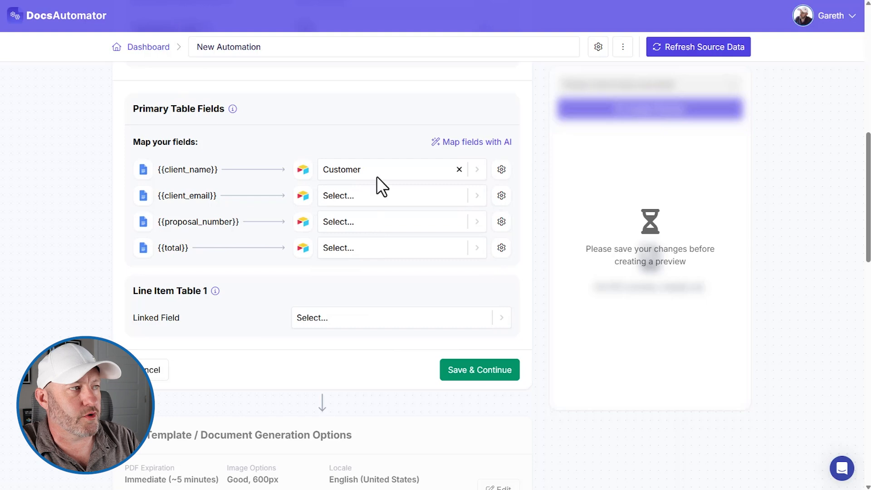
pyautogui.click(372, 194)
pyautogui.click(369, 288)
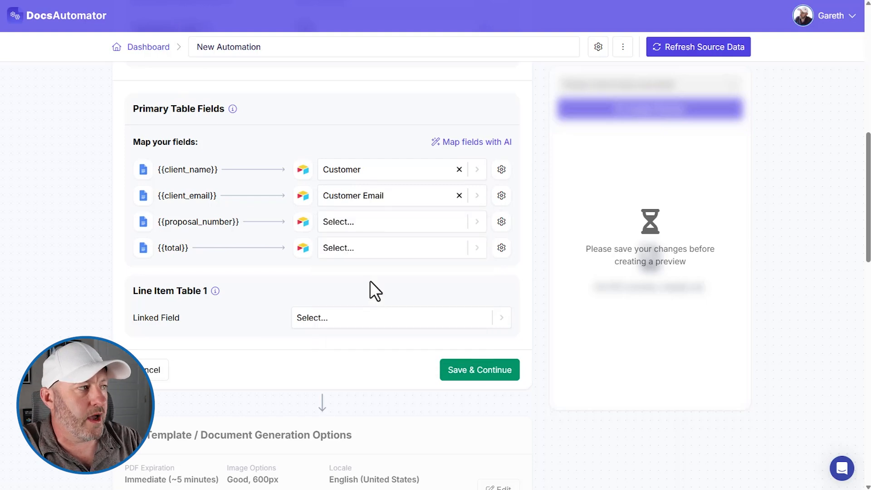
pyautogui.click(359, 219)
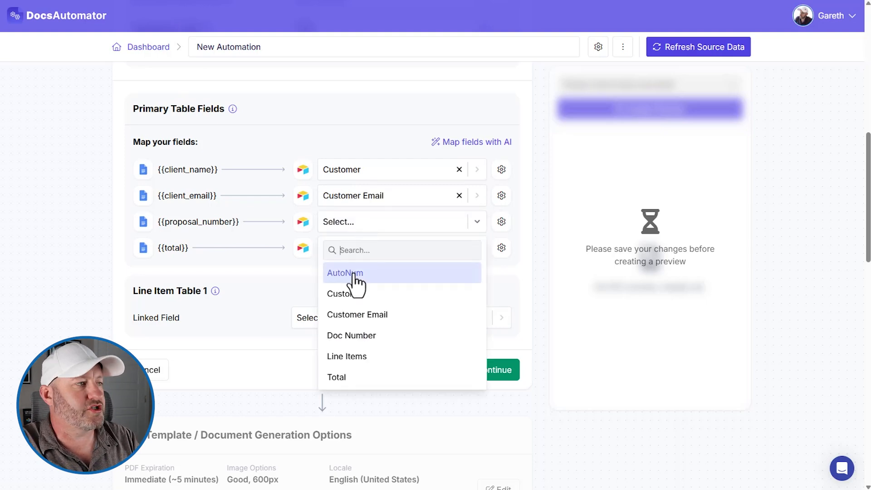
pyautogui.click(354, 273)
pyautogui.click(351, 250)
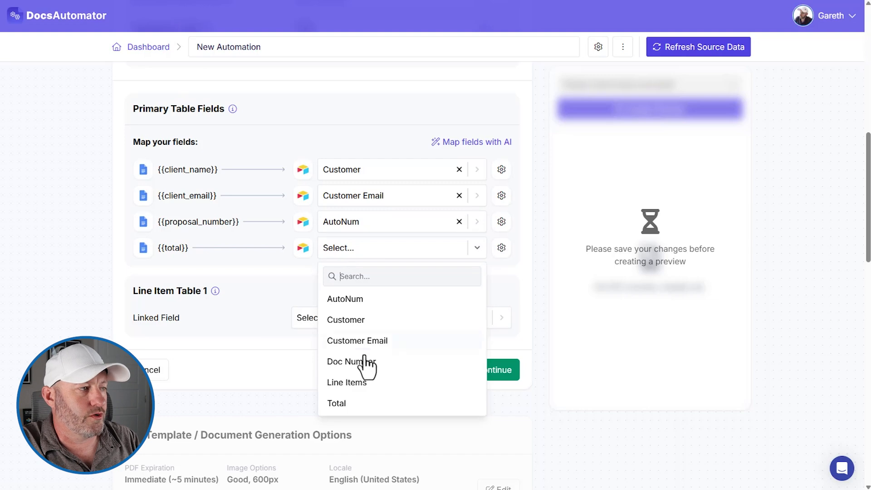
pyautogui.click(360, 408)
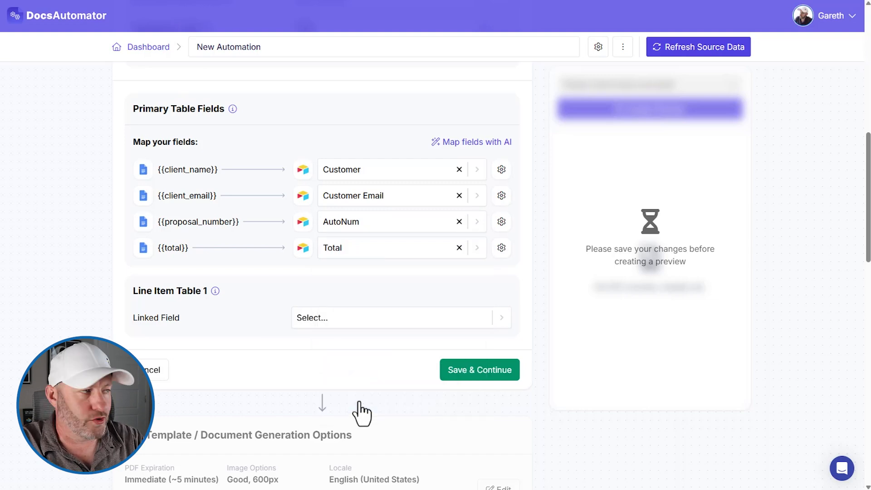
# - Set the linked field of Line Item Table 1 to Line Items and map its description placeholder to Service
pyautogui.click(359, 316)
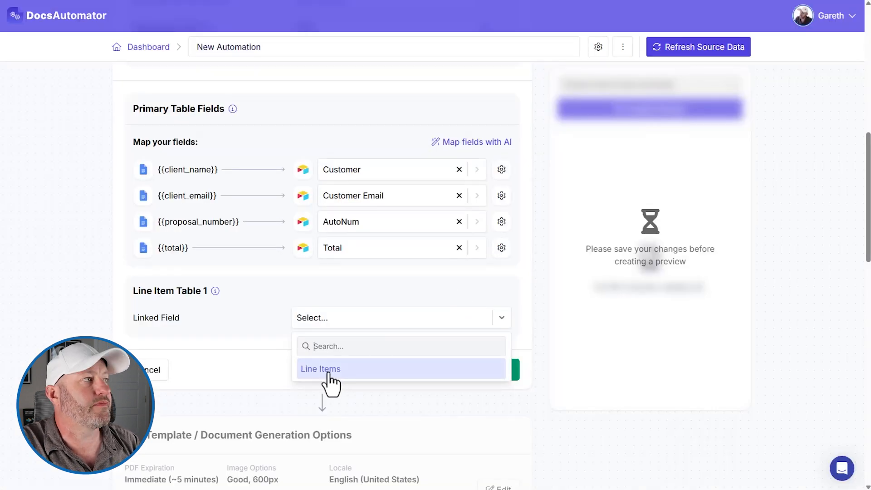
pyautogui.click(327, 372)
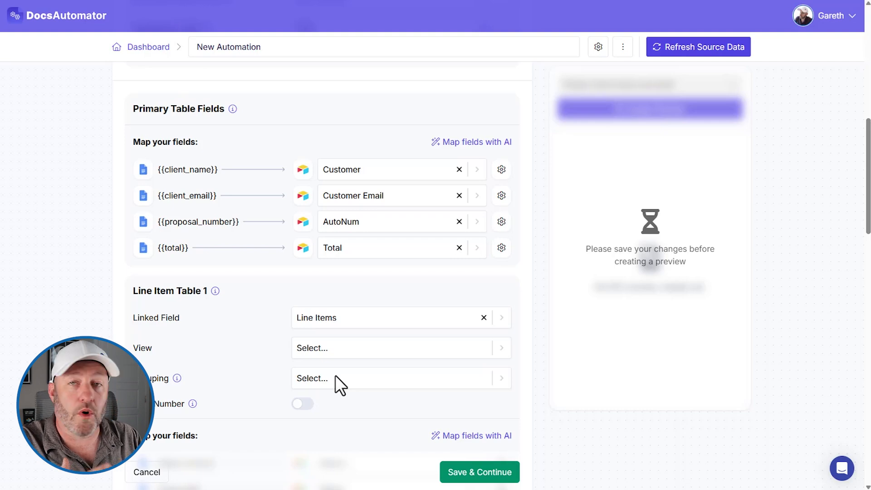
pyautogui.scroll(-5, 331, 377)
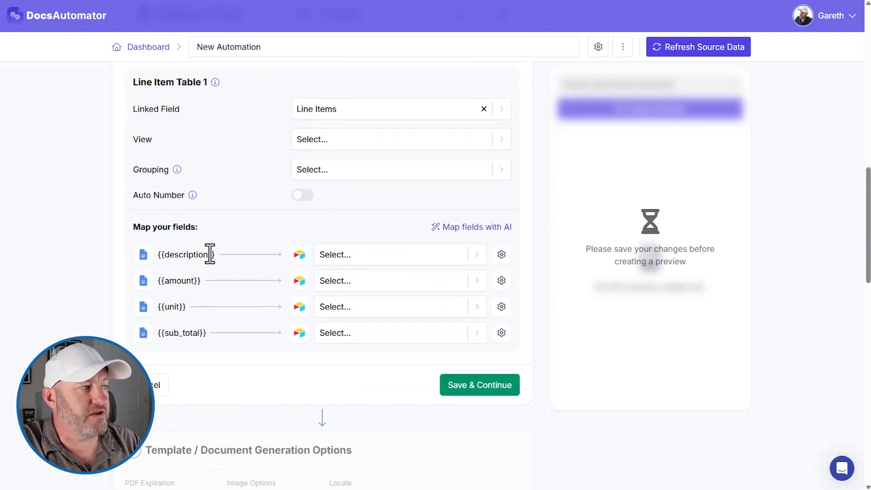
pyautogui.click(379, 254)
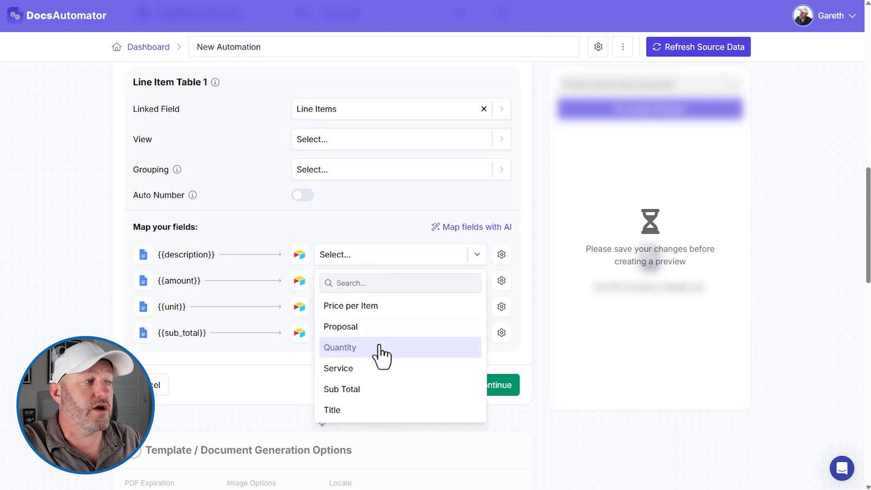
pyautogui.scroll(-2, 379, 354)
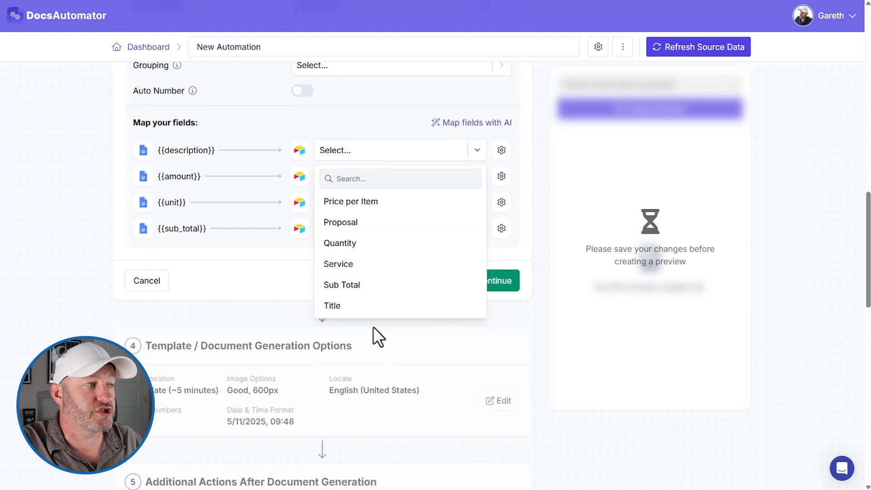
pyautogui.click(362, 265)
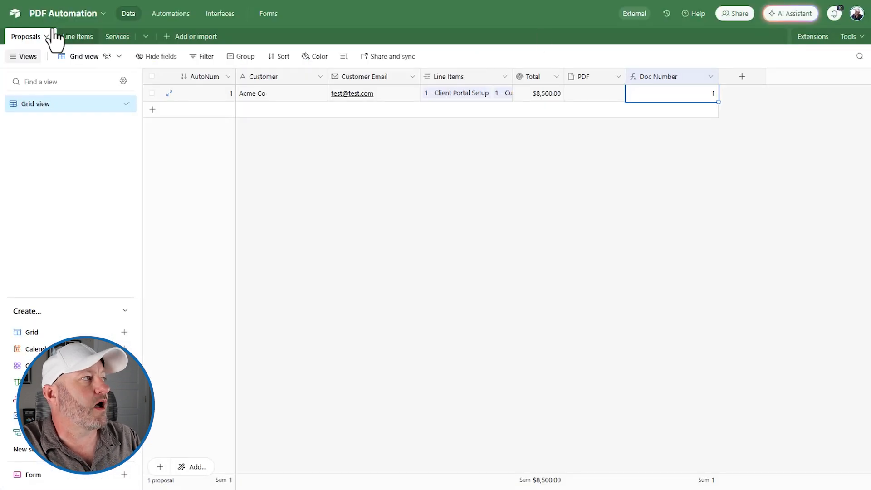
# - Switch to Airtable and examine the Service field in the Line Items table
pyautogui.click(77, 37)
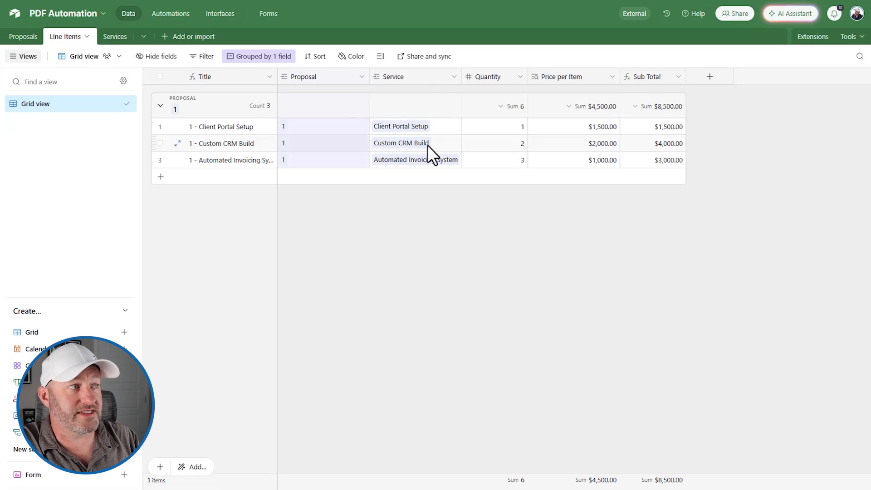
pyautogui.click(405, 128)
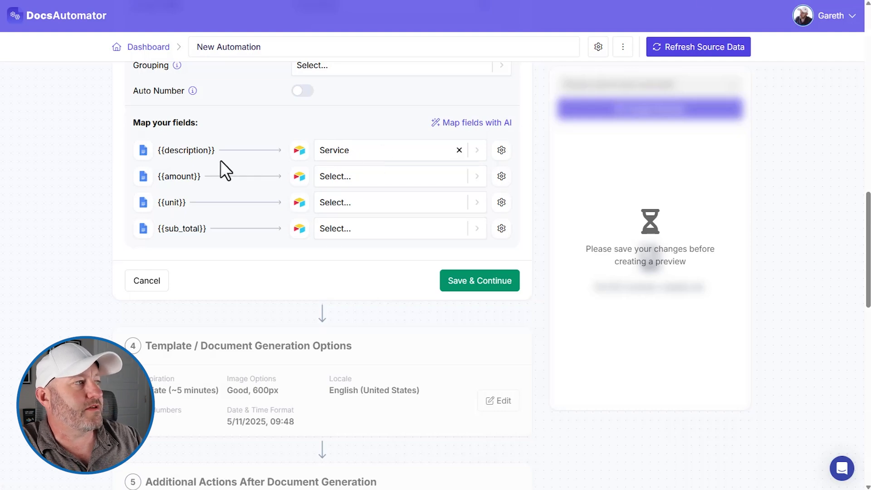
# - In DocsAutomator, map line item amount to Price per Item, unit to Quantity and sub_total to Sub Total, and save the data mapping
pyautogui.click(344, 183)
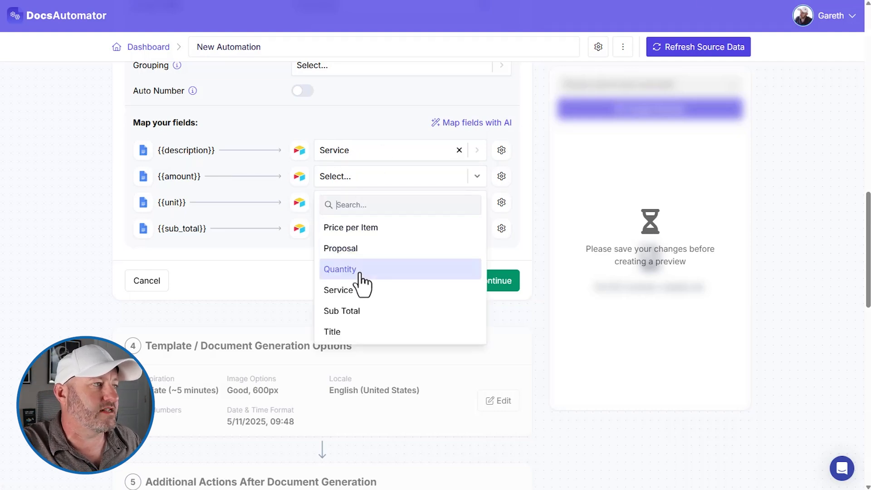
pyautogui.click(358, 228)
pyautogui.click(361, 204)
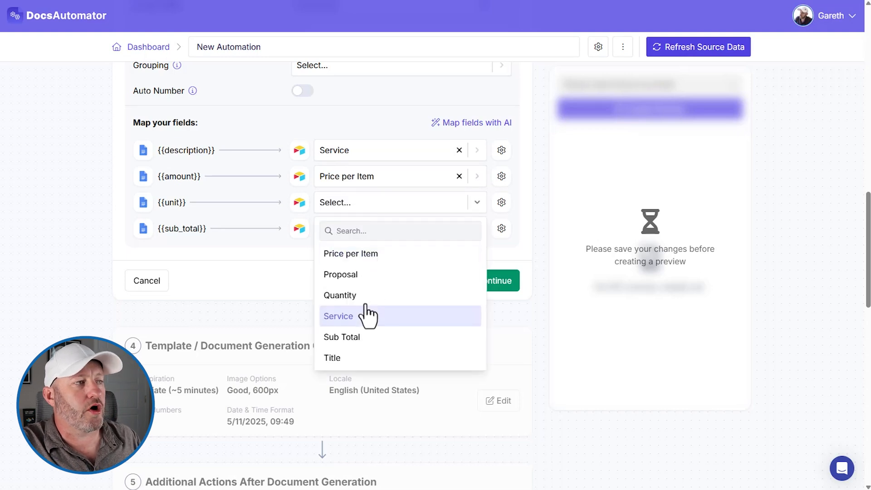
pyautogui.click(345, 295)
pyautogui.click(339, 228)
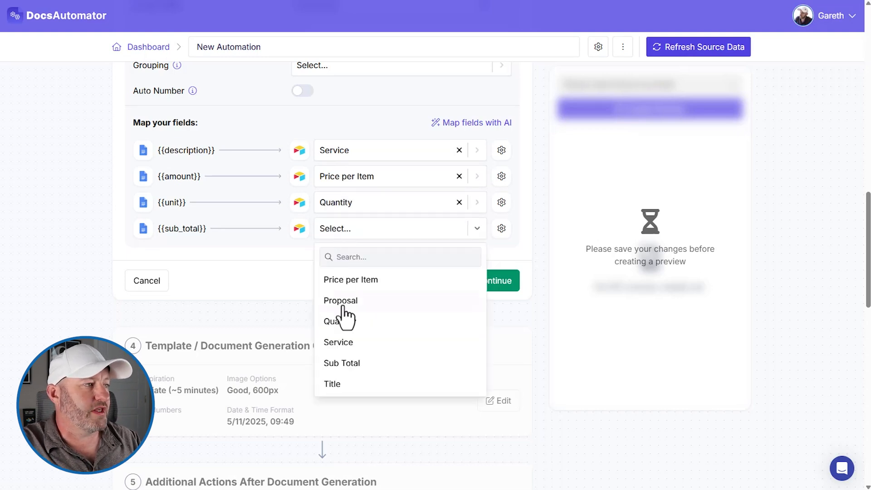
pyautogui.click(347, 363)
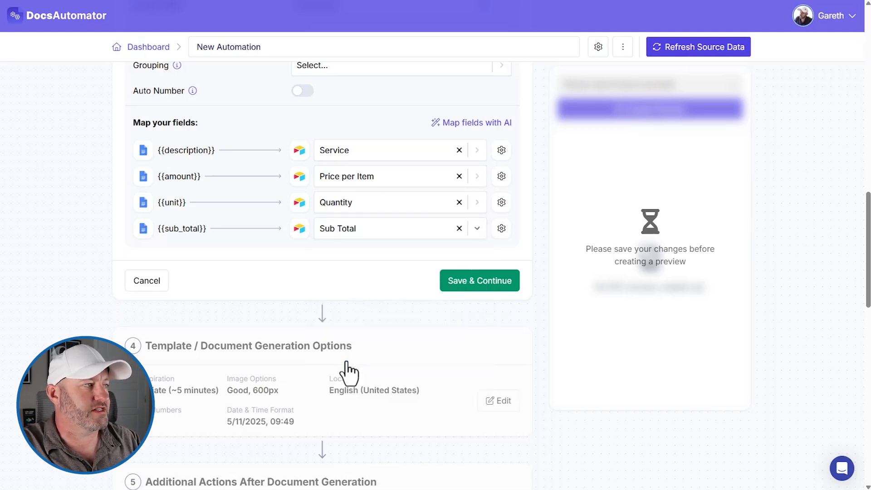
pyautogui.click(457, 285)
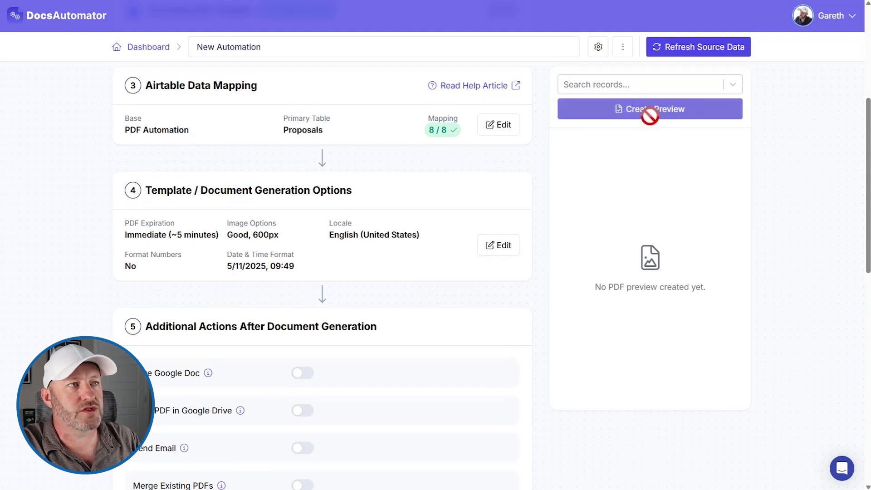
# - Create a PDF preview for record 1 and open it full size to check the line item descriptions
pyautogui.click(641, 89)
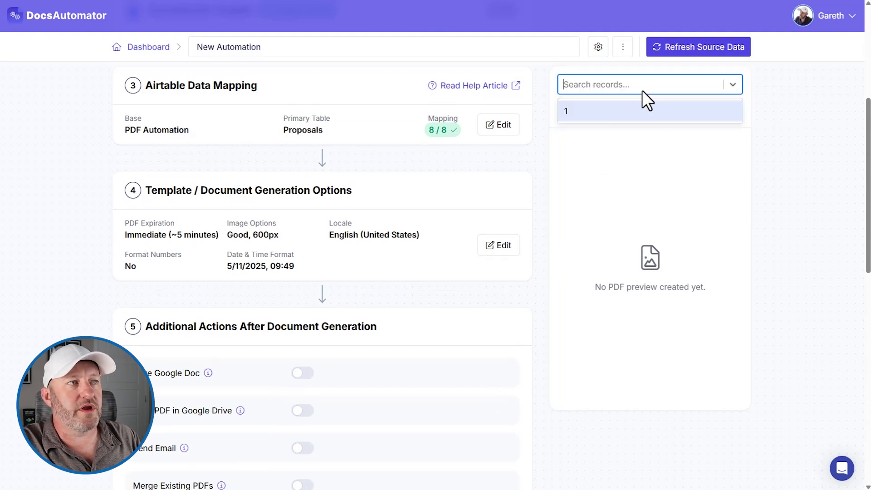
pyautogui.click(633, 113)
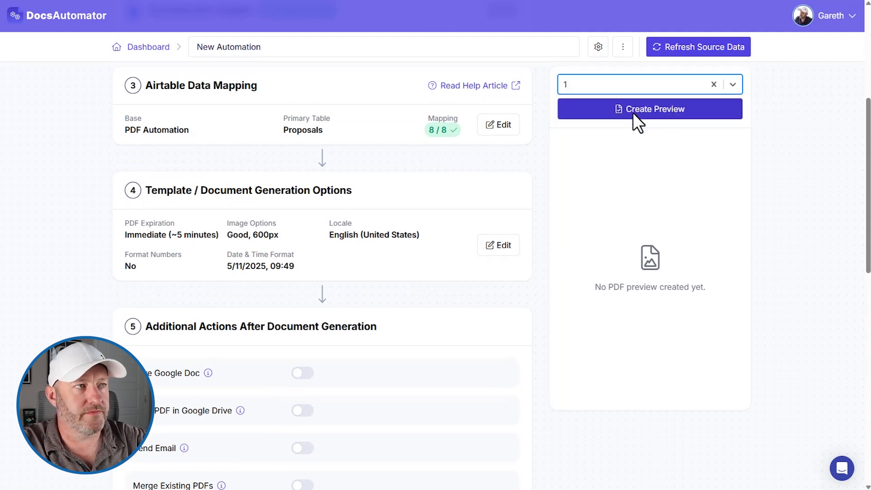
pyautogui.click(633, 112)
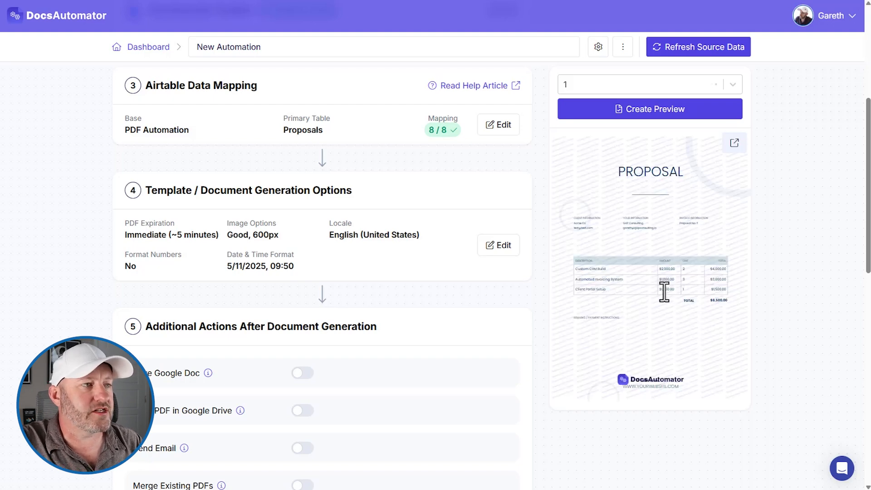
pyautogui.click(734, 144)
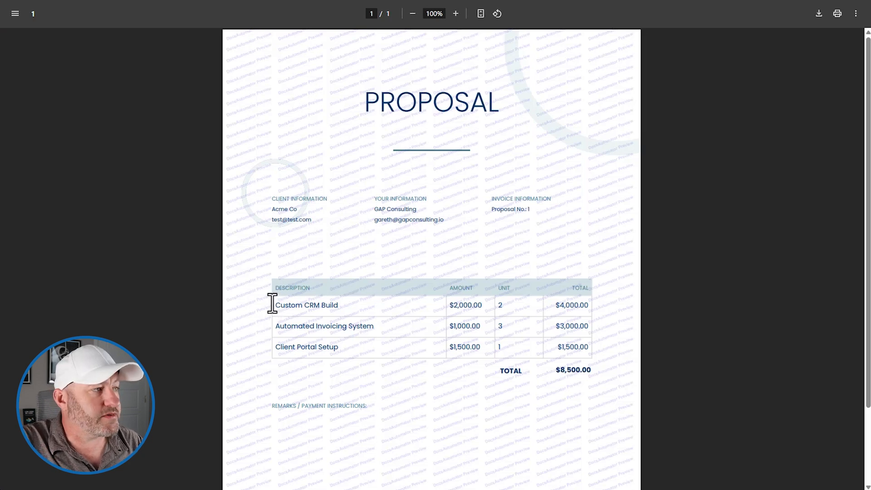
pyautogui.moveTo(277, 305); pyautogui.dragTo(344, 310)
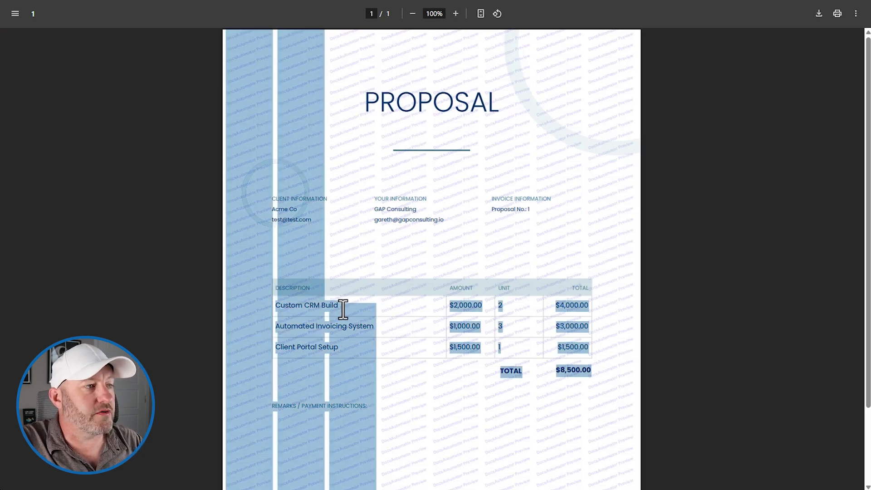
pyautogui.click(341, 307)
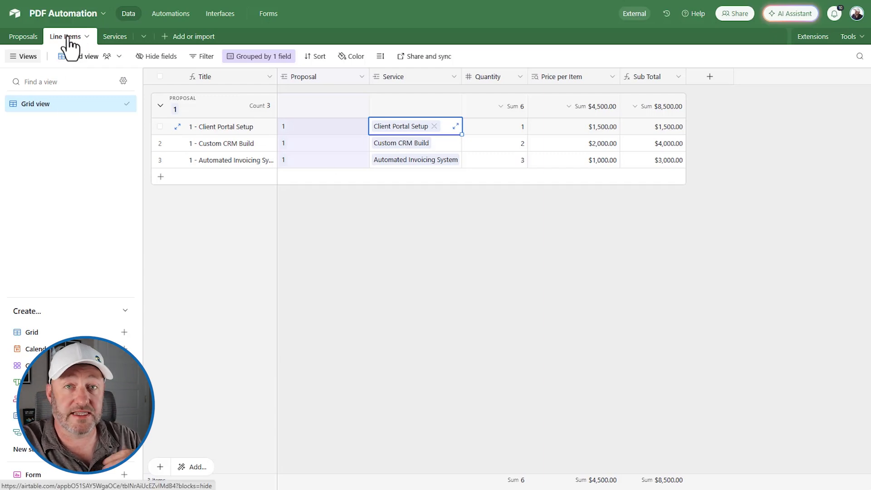
# - Add a formula field named Service Text to the Line Items table that returns Service, and widen its column slightly
pyautogui.click(710, 77)
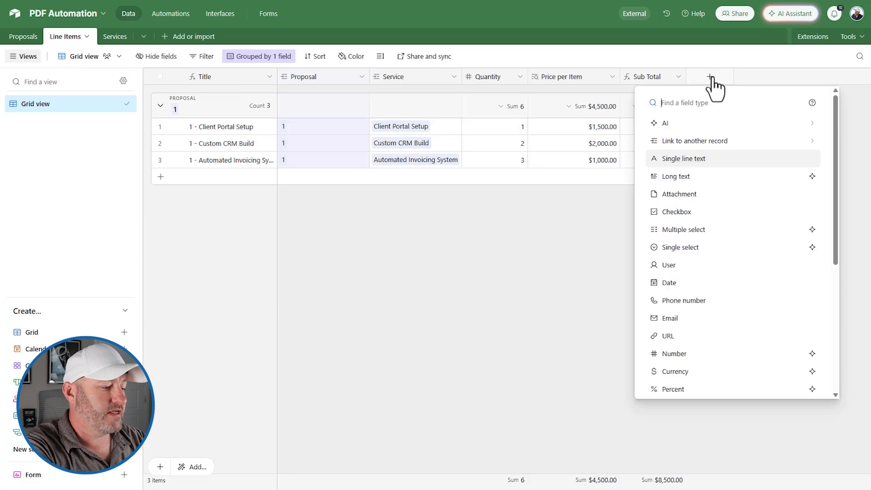
pyautogui.write('for')
pyautogui.press('Return')
pyautogui.write('Service Text')
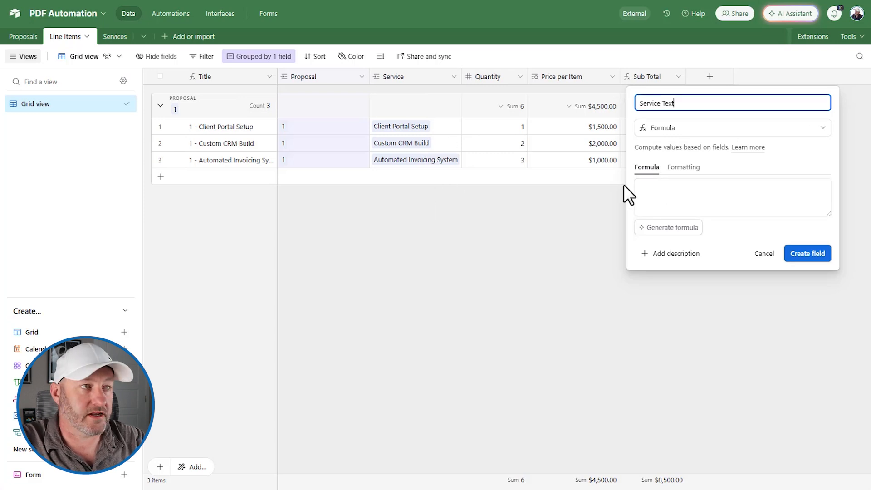
pyautogui.click(672, 190)
pyautogui.write('ser')
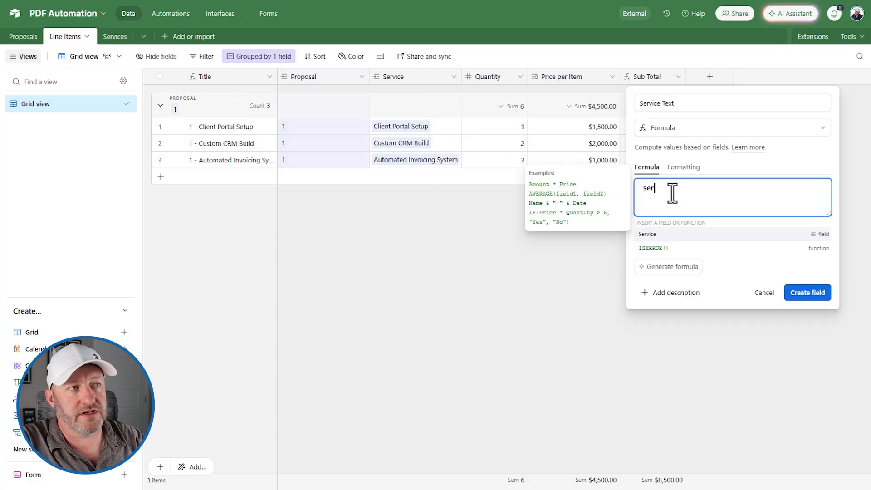
pyautogui.click(653, 235)
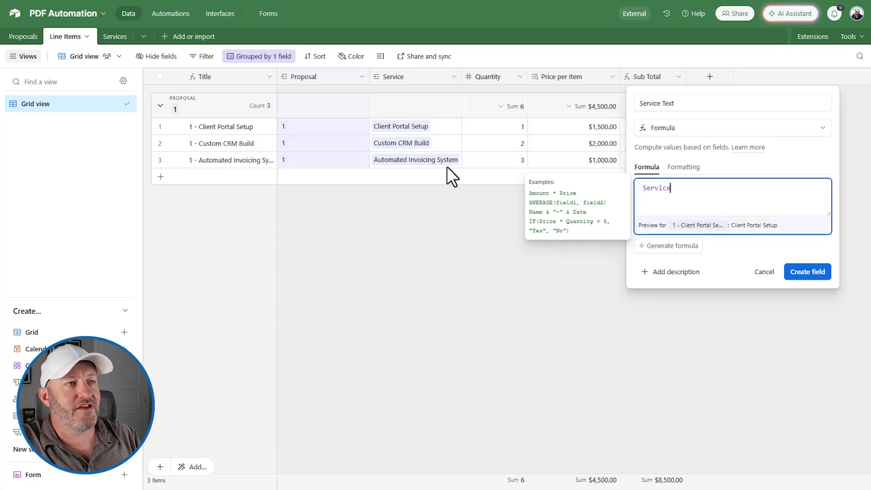
pyautogui.click(797, 272)
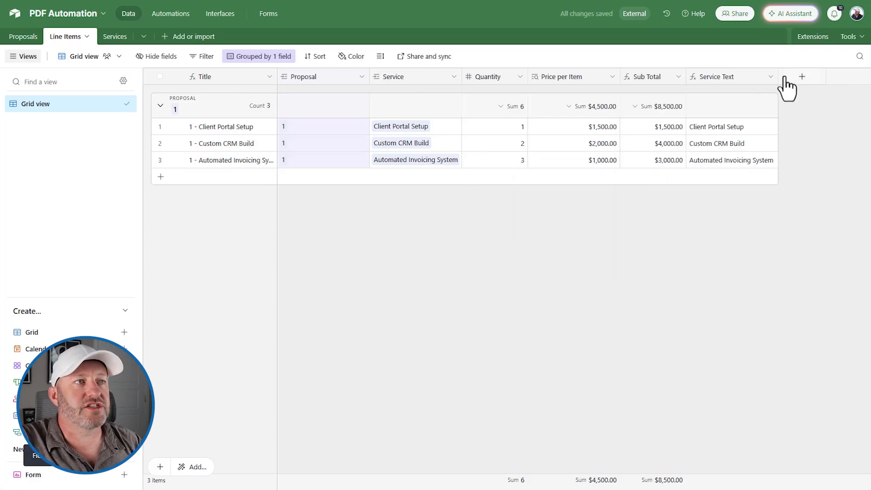
pyautogui.moveTo(778, 76); pyautogui.dragTo(803, 77)
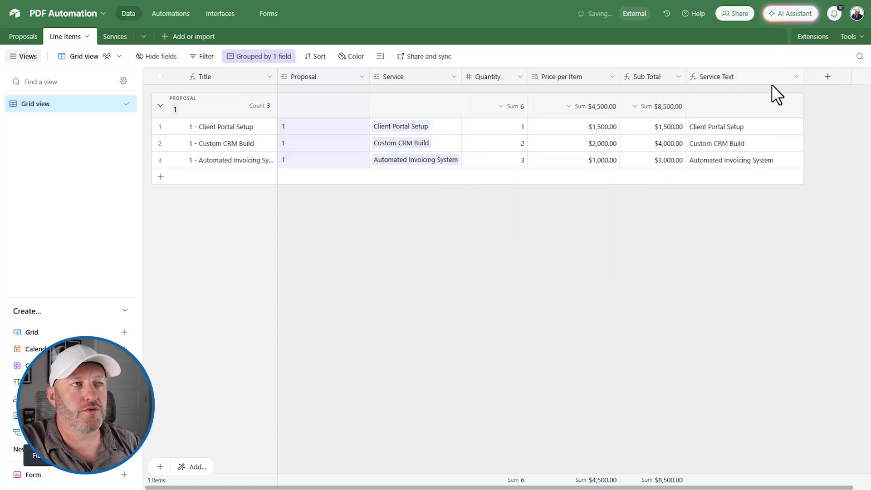
pyautogui.click(740, 78)
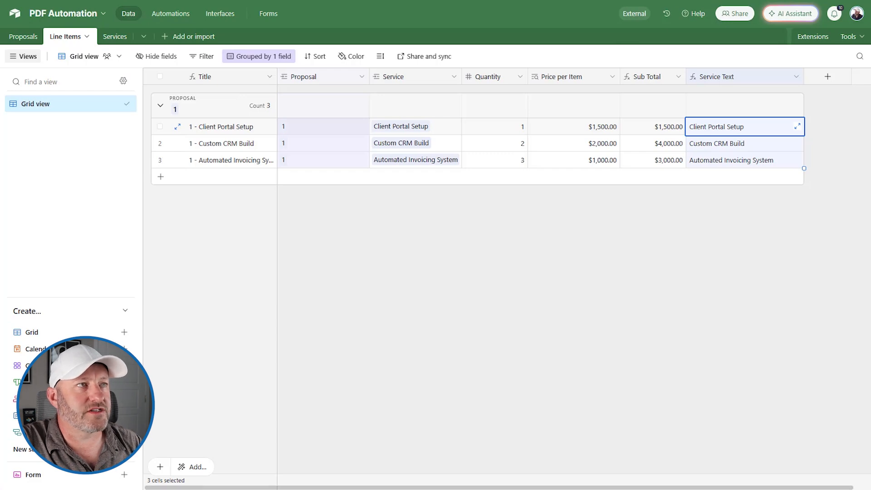
# - Switch to DocsAutomator, review the additional actions after document generation, and copy the Airtable automation script
pyautogui.hotkey('ctrl', 'Tab')
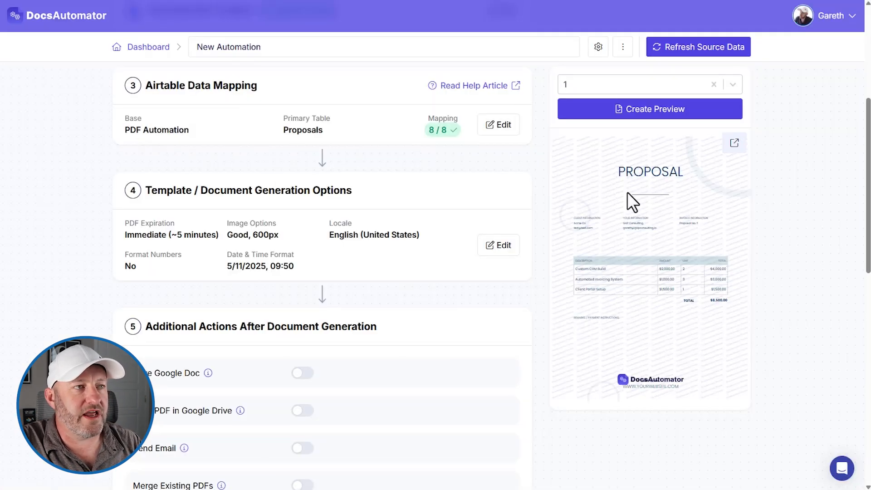
pyautogui.scroll(-5, 666, 253)
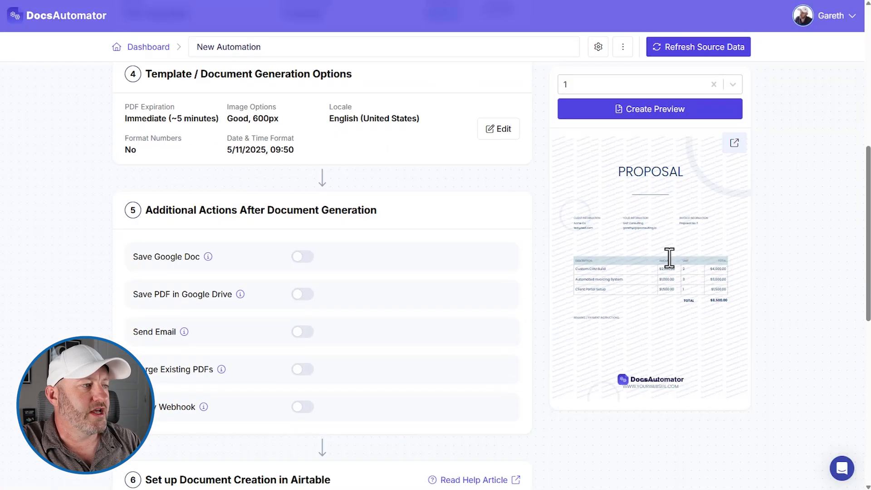
pyautogui.scroll(-4, 665, 257)
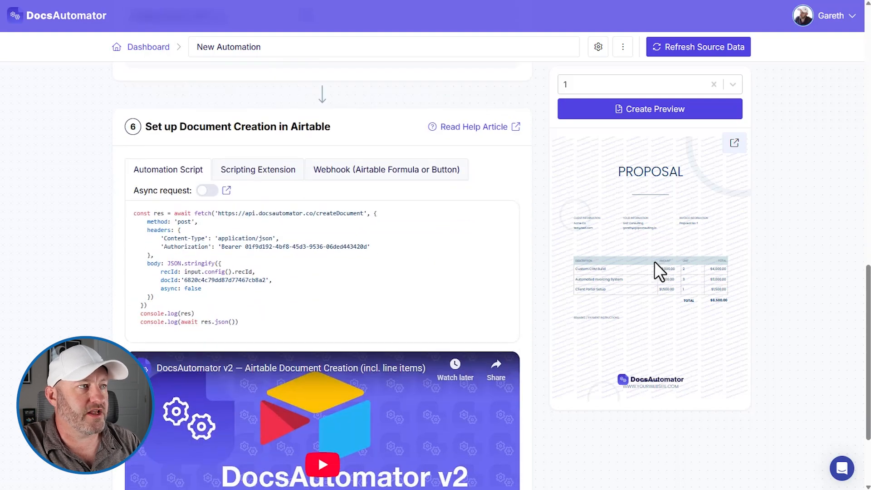
pyautogui.scroll(6, 524, 290)
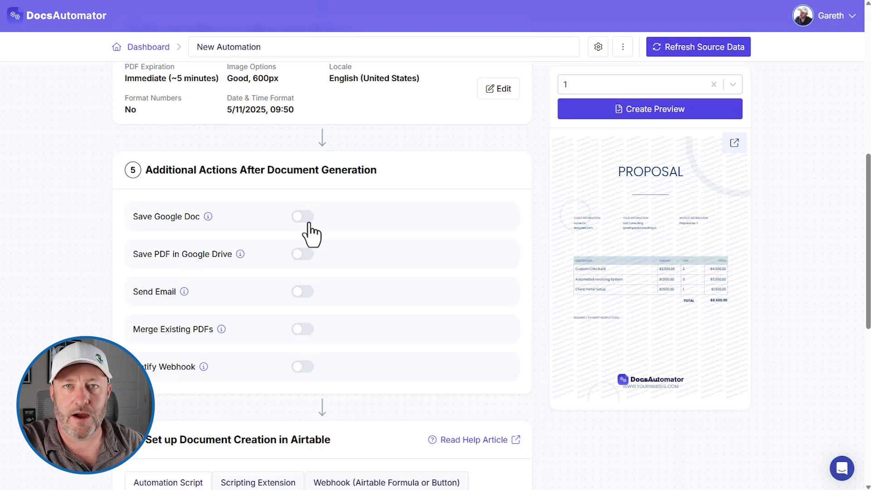
pyautogui.scroll(-3, 305, 354)
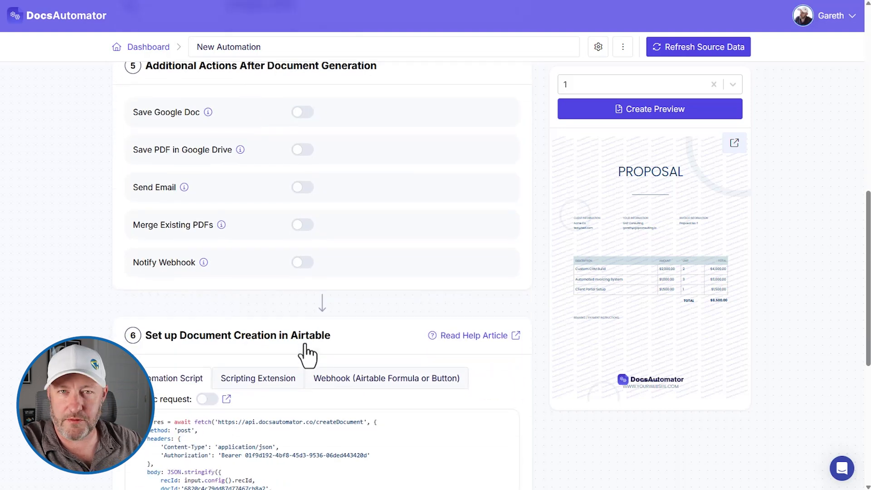
pyautogui.scroll(-2, 304, 345)
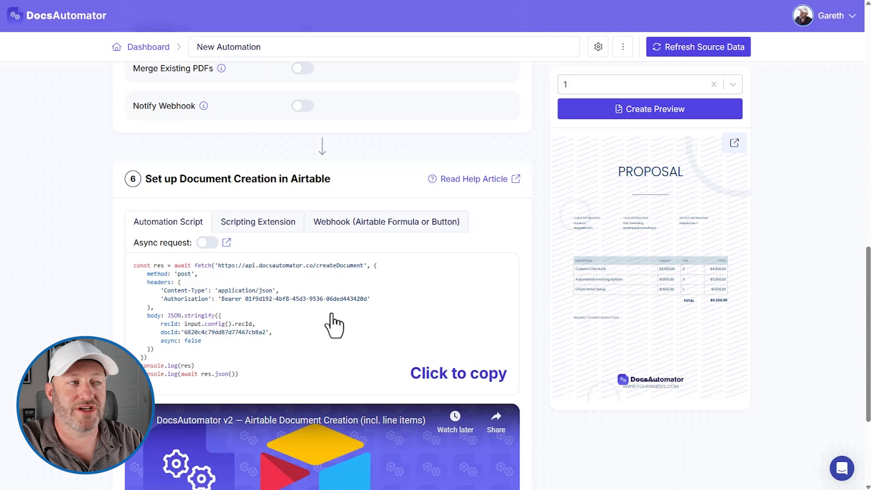
pyautogui.click(373, 354)
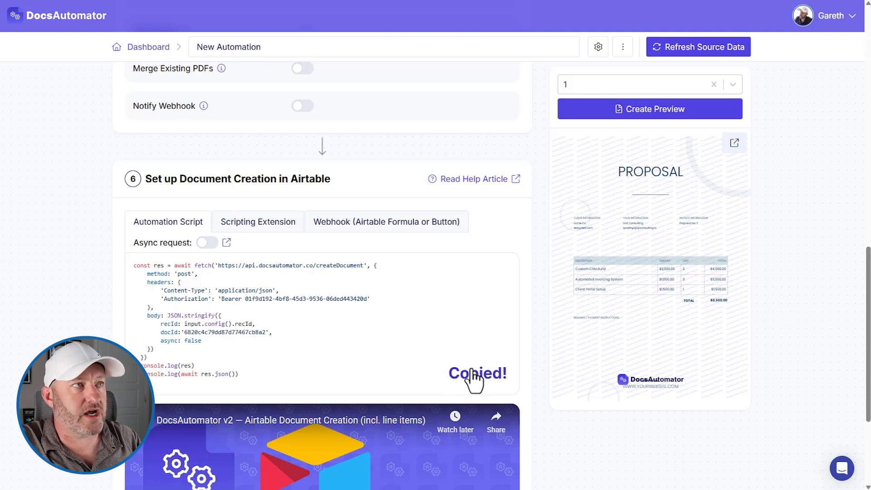
# - In Airtable's Create Proposal automation, add a Run script action and replace its default code with the copied script, including the API authorization token
pyautogui.hotkey('ctrl', 'shift', 'Tab')
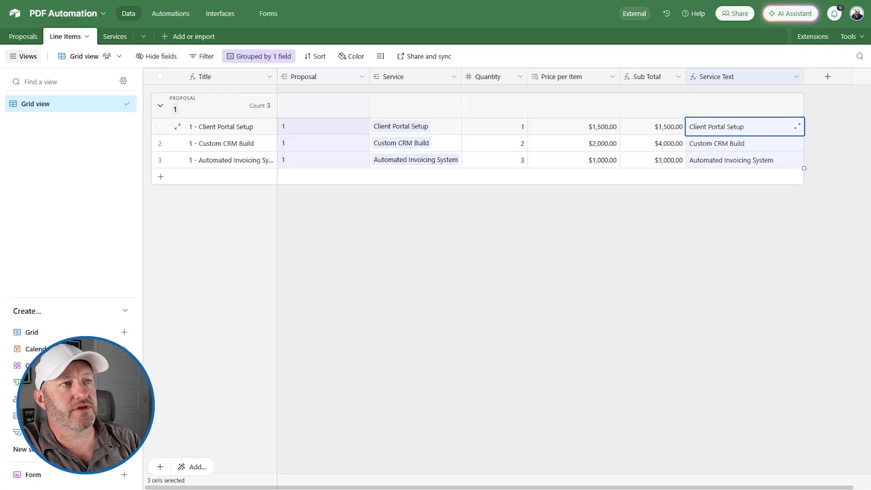
pyautogui.hotkey('ctrl', 'shift', 'Tab')
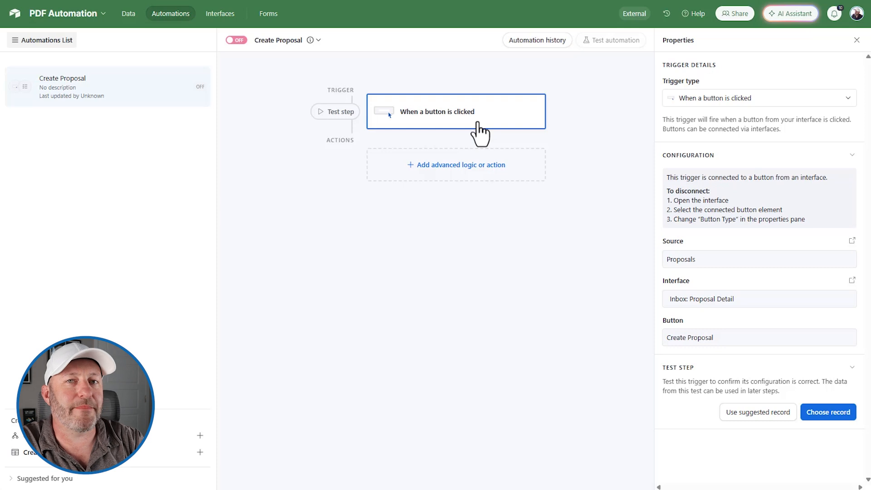
pyautogui.click(468, 172)
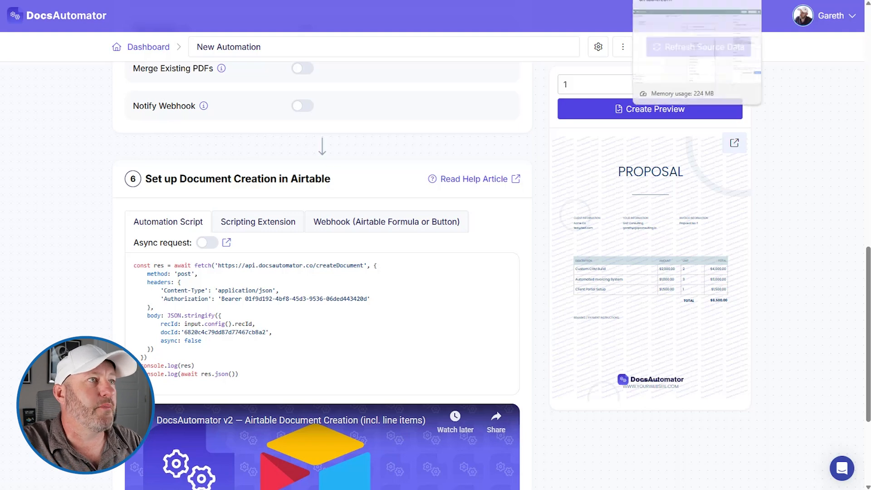
pyautogui.click(666, 0)
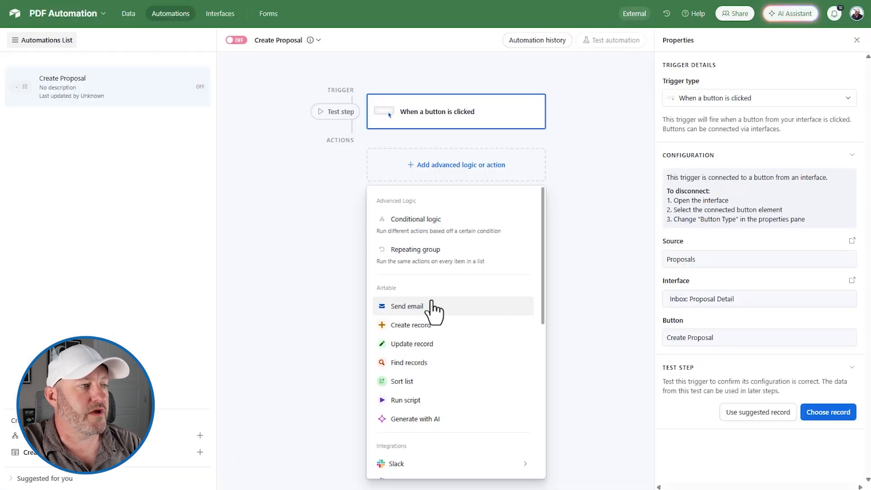
pyautogui.click(418, 400)
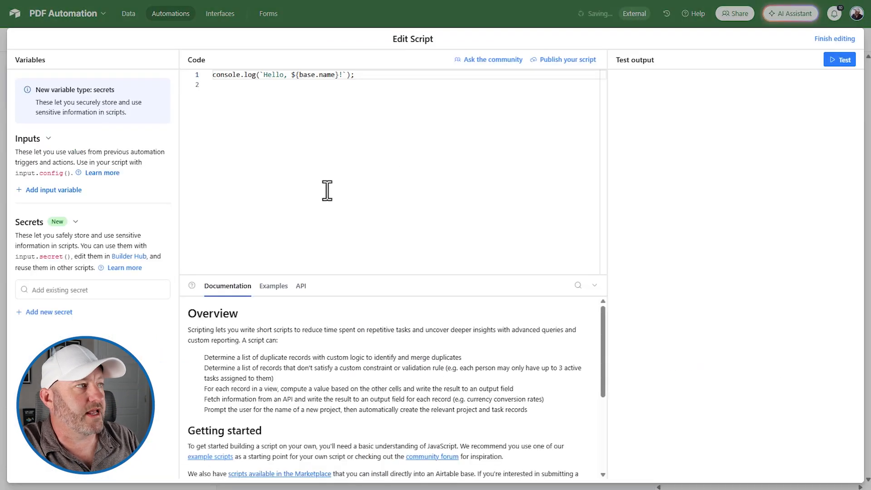
pyautogui.click(270, 86)
pyautogui.hotkey('ctrl', 'a')
pyautogui.hotkey('ctrl', 'v')
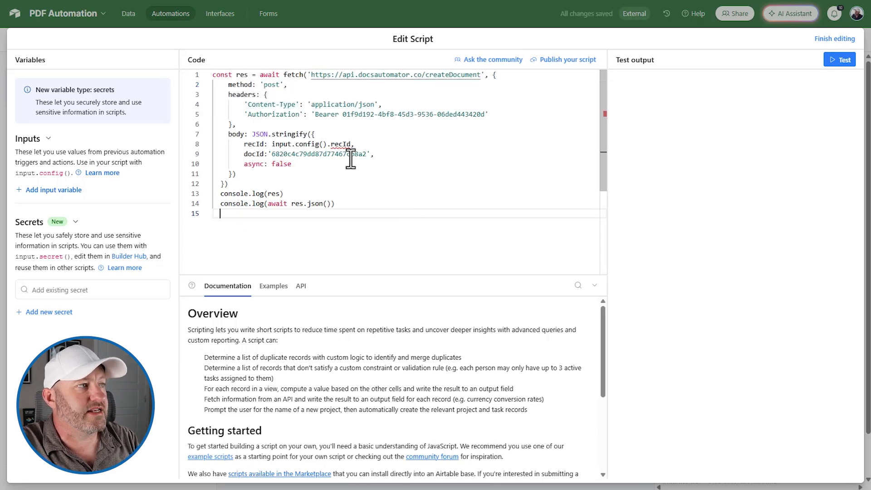
# - Add a script input variable named recId with the trigger's Airtable record ID as its value
pyautogui.doubleClick(334, 145)
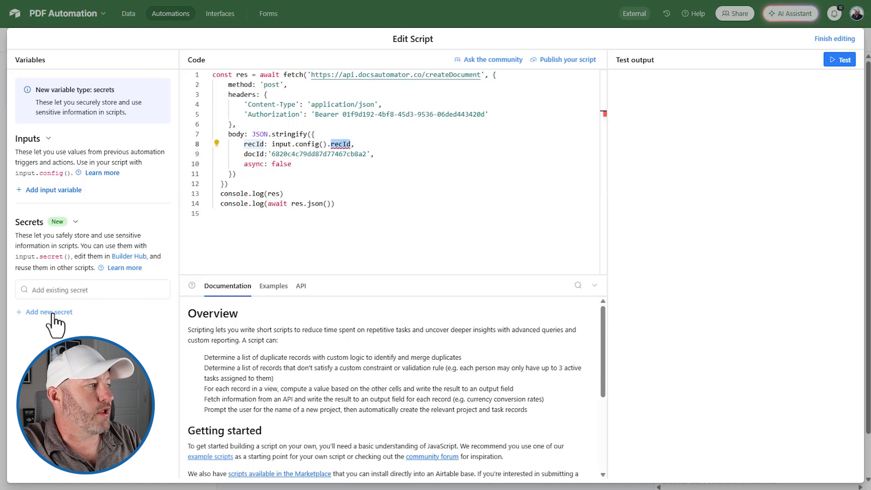
pyautogui.click(40, 192)
pyautogui.write('recId')
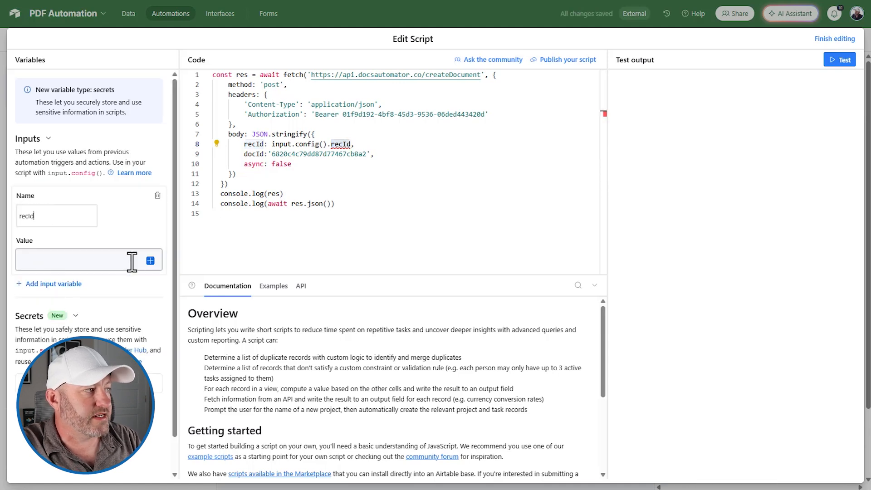
pyautogui.click(150, 260)
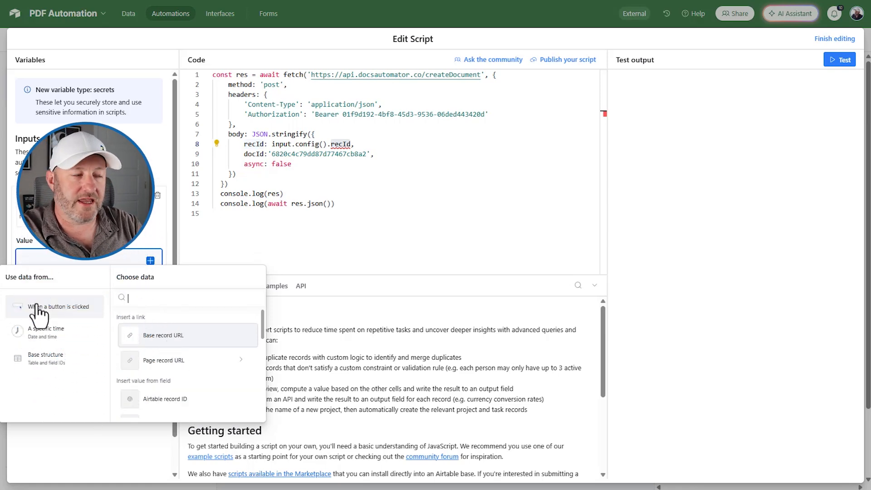
pyautogui.click(198, 399)
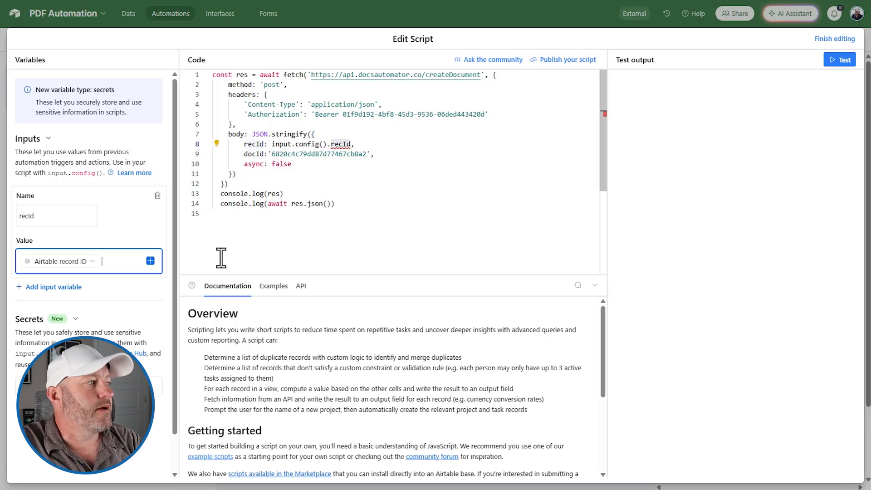
pyautogui.click(115, 222)
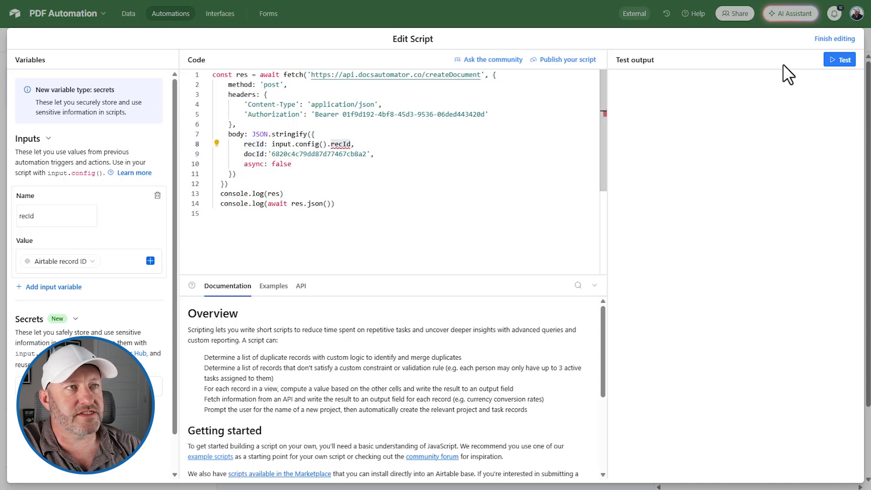
# - Run the tests for the button trigger and the script using proposal record 1
pyautogui.click(839, 60)
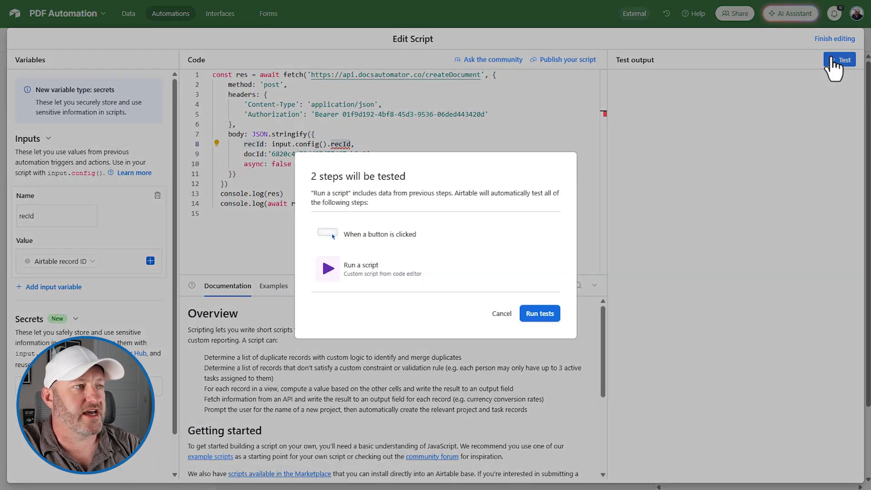
pyautogui.click(534, 313)
pyautogui.click(413, 181)
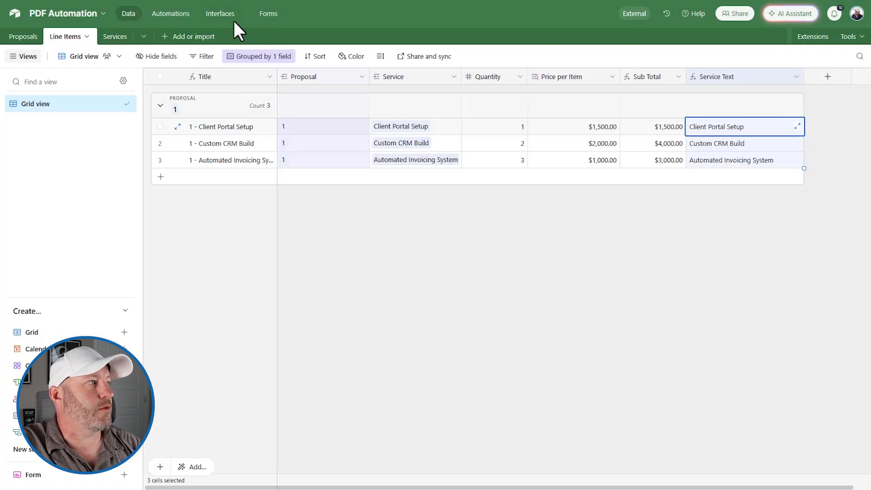
# - Open the generated 1.pdf attachment in the Proposals interface to check its client information and line items, and close it
pyautogui.click(222, 14)
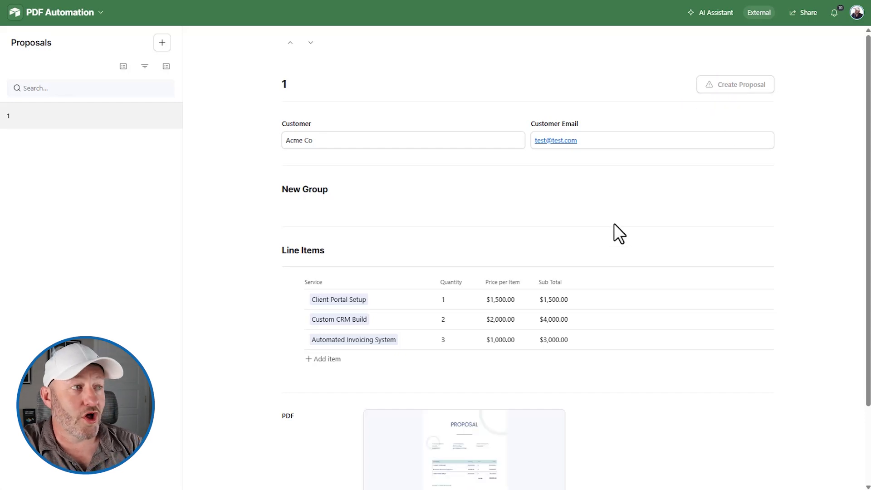
pyautogui.scroll(-2, 562, 222)
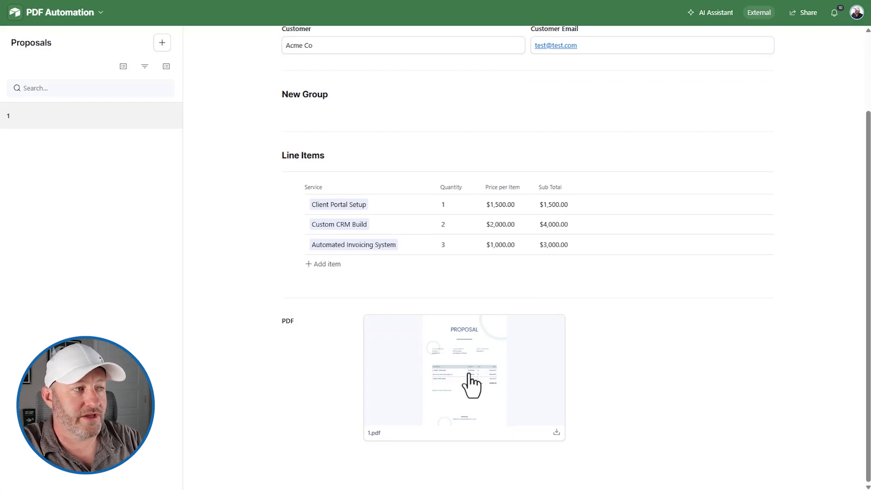
pyautogui.click(471, 384)
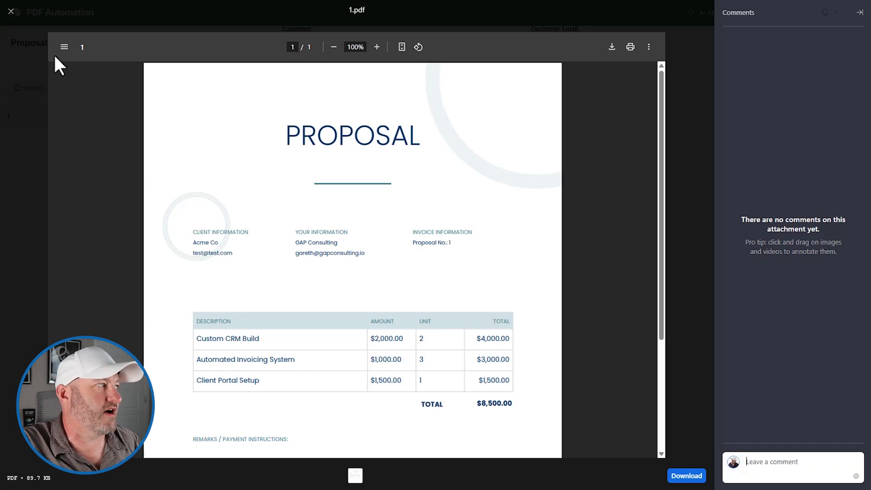
pyautogui.click(11, 11)
pyautogui.scroll(3, 556, 284)
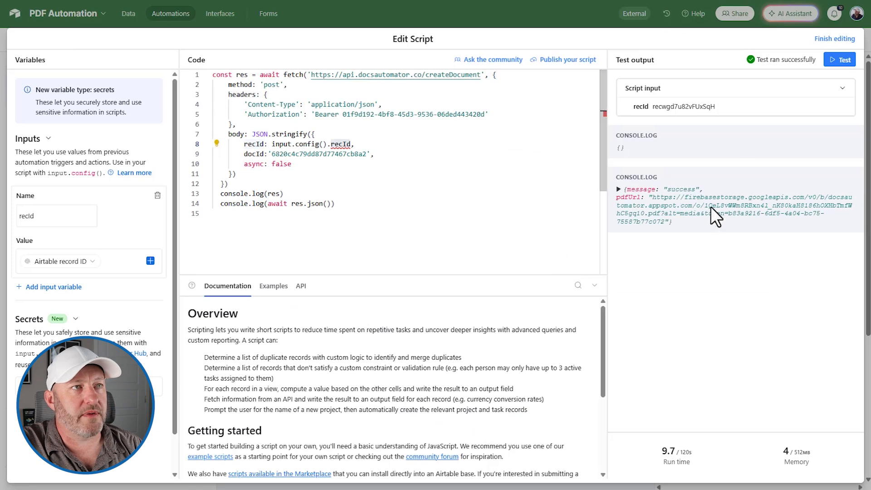
# - Finish editing the script and turn on the Create Proposal automation
pyautogui.click(834, 39)
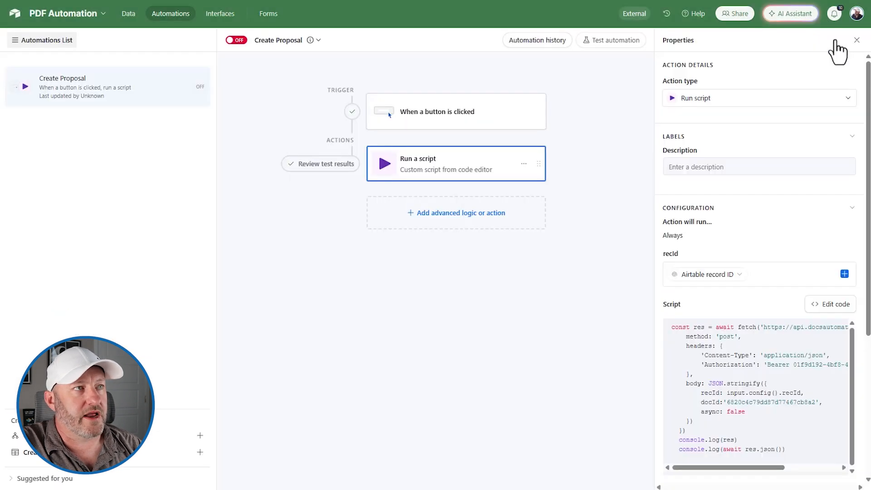
pyautogui.click(236, 41)
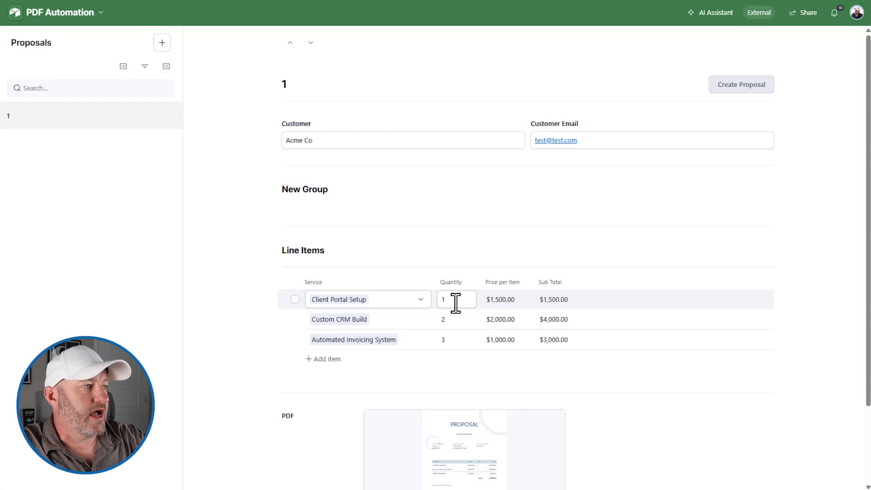
# - In the Proposals interface, delete one of the line items from proposal 1
pyautogui.click(294, 302)
pyautogui.click(294, 319)
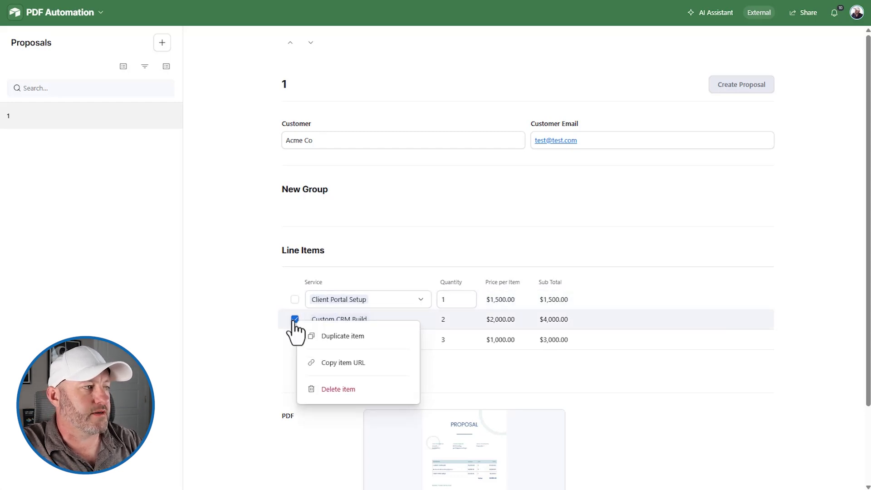
pyautogui.click(345, 390)
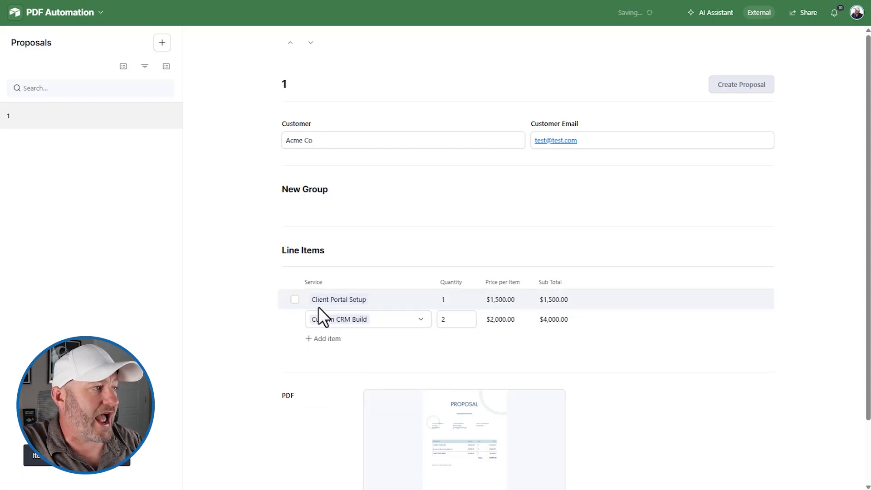
# - Delete the Client Portal Setup line item from proposal 1 and set the Custom CRM Build quantity to 3
pyautogui.click(295, 300)
pyautogui.click(320, 366)
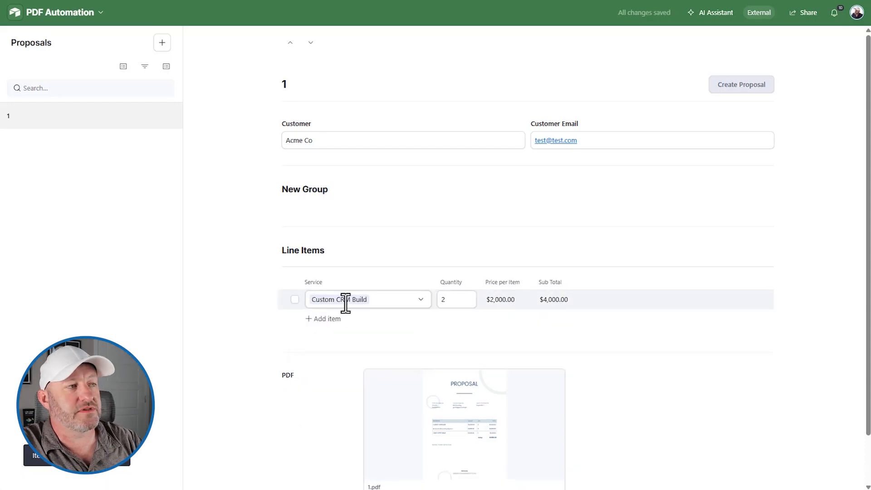
pyautogui.click(458, 299)
pyautogui.write('3')
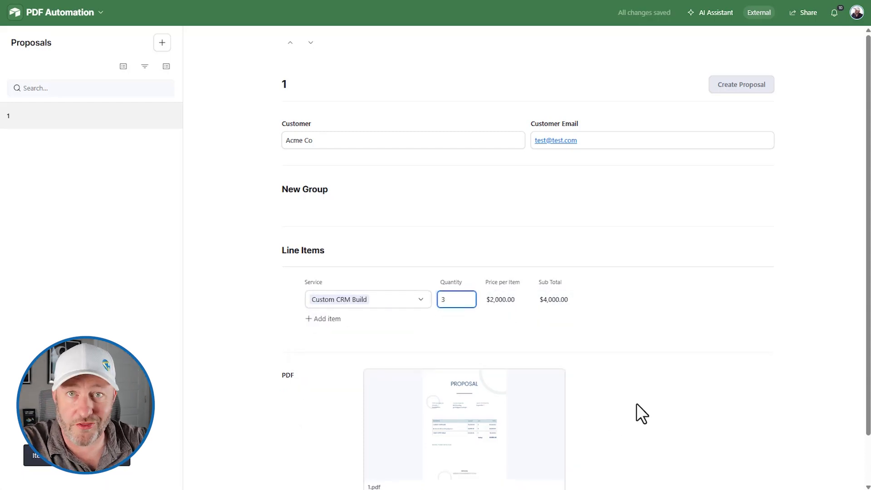
pyautogui.press('Return')
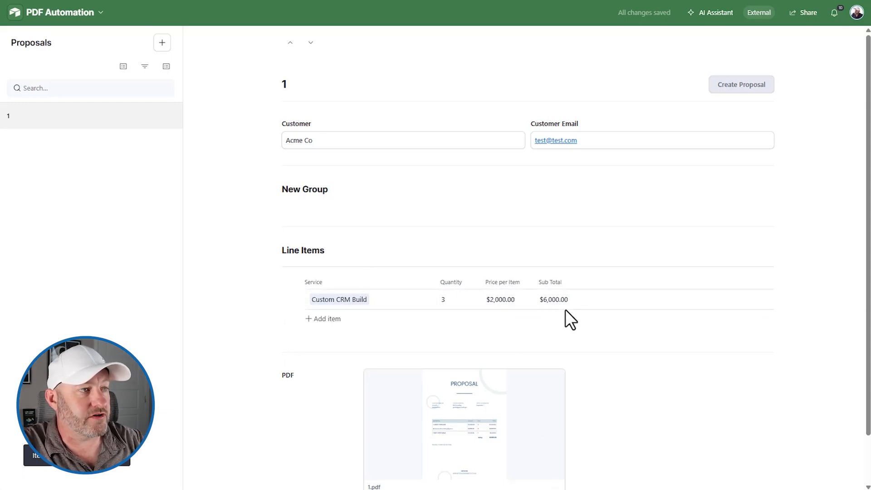
# - Run the Create Proposal workflow for proposal 1, then check the line items and total in the regenerated 1.pdf and close it
pyautogui.click(759, 87)
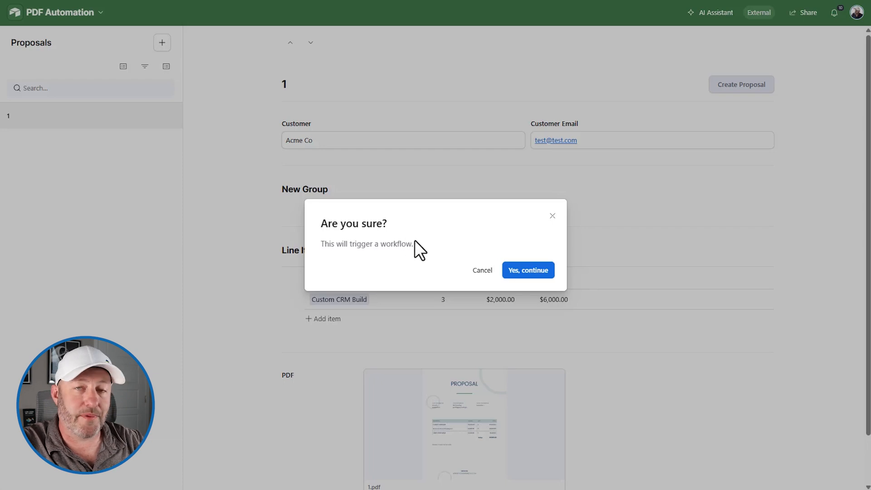
pyautogui.click(522, 272)
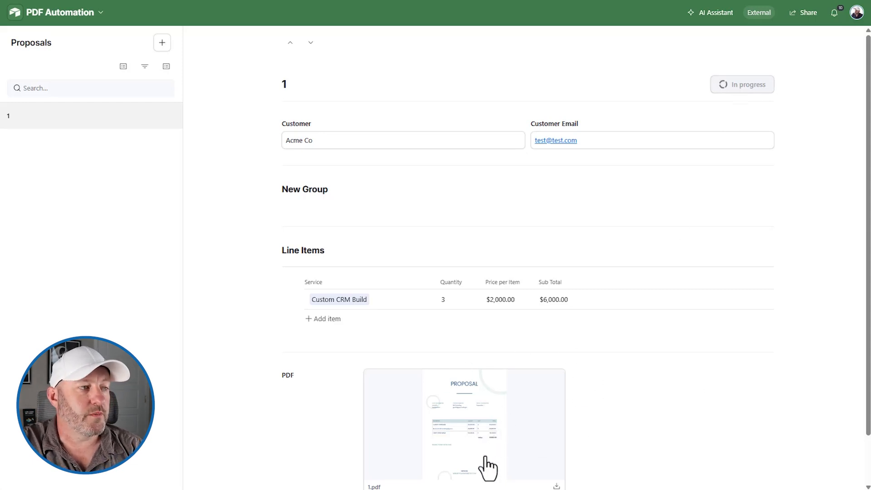
pyautogui.scroll(-1, 599, 397)
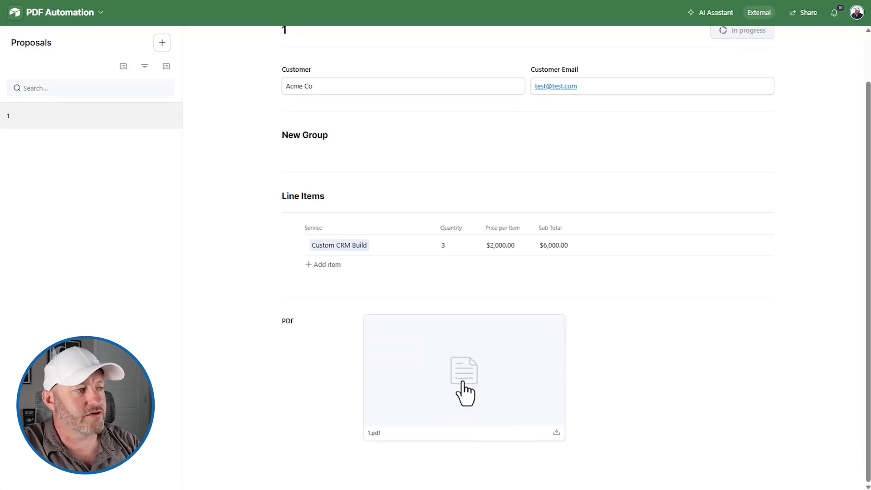
pyautogui.click(462, 377)
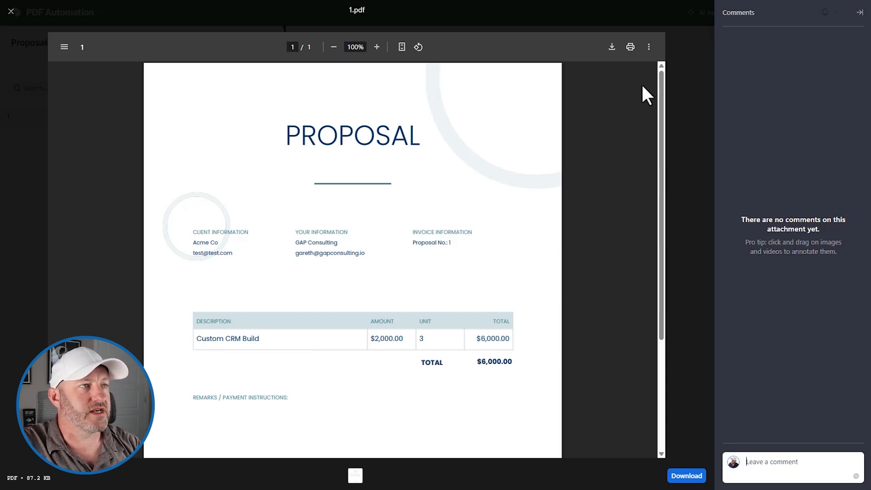
pyautogui.click(11, 12)
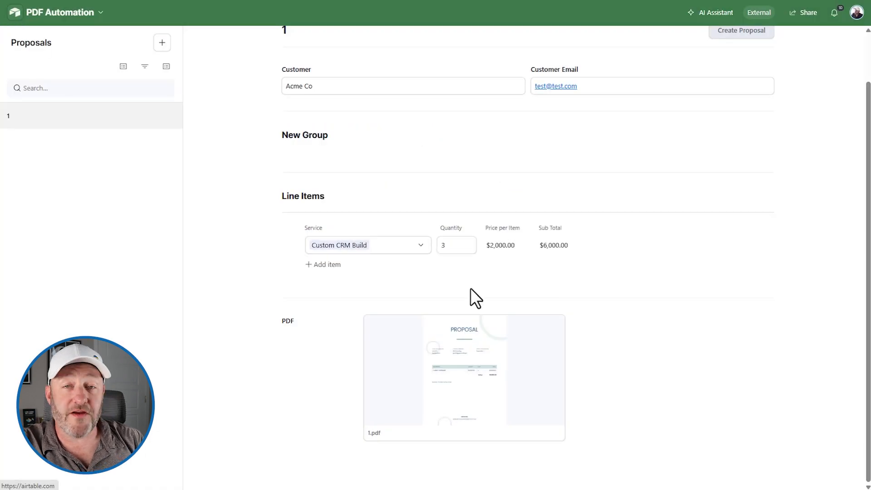